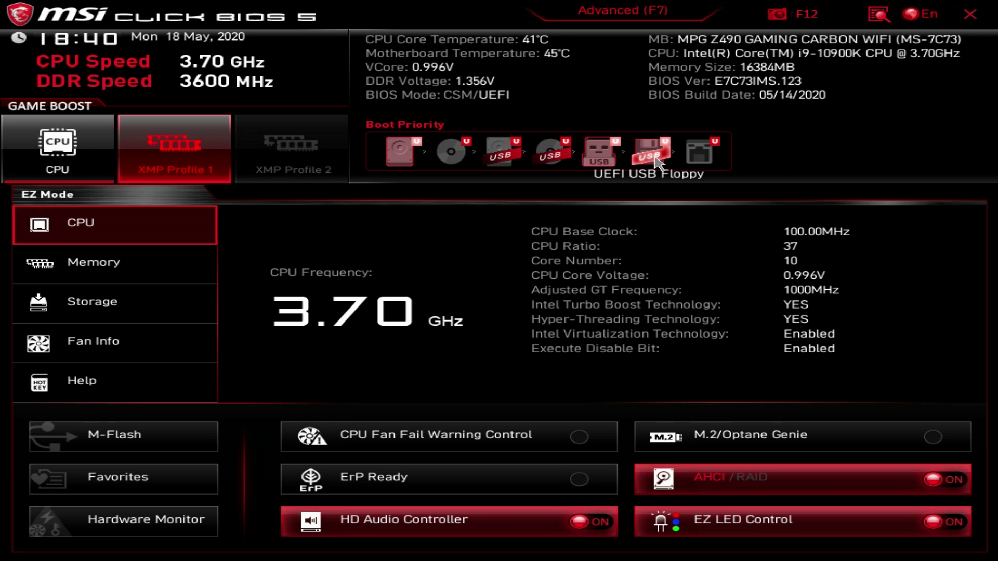
{"action": "mouse_move", "coordinate": [631, 154]}
{"action": "left_mouse_down"}
{"action": "mouse_move", "coordinate": [364, 161]}
{"action": "mouse_move", "coordinate": [603, 156]}
{"action": "mouse_move", "coordinate": [621, 165]}
{"action": "left_mouse_up"}
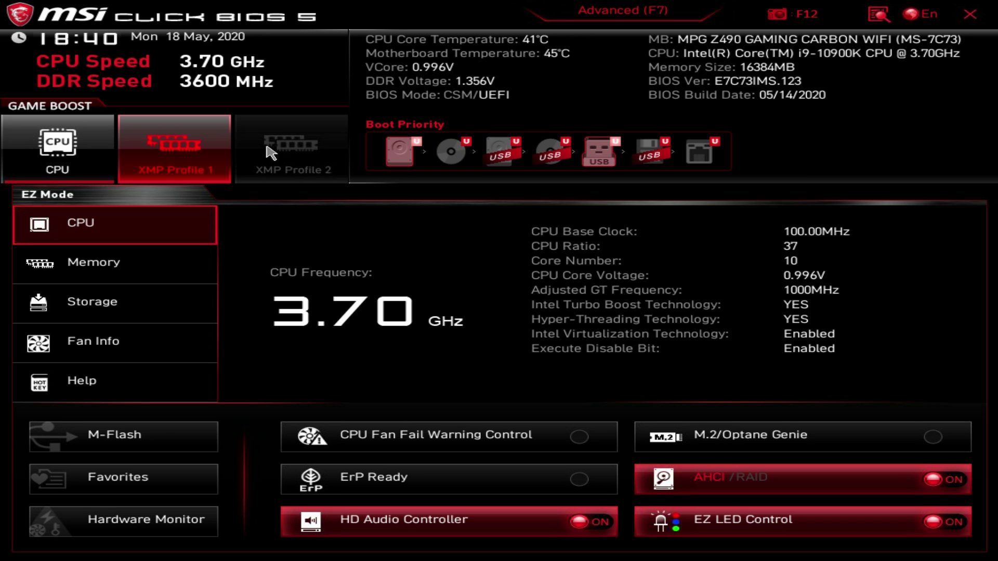
{"action": "left_click", "coordinate": [77, 148]}
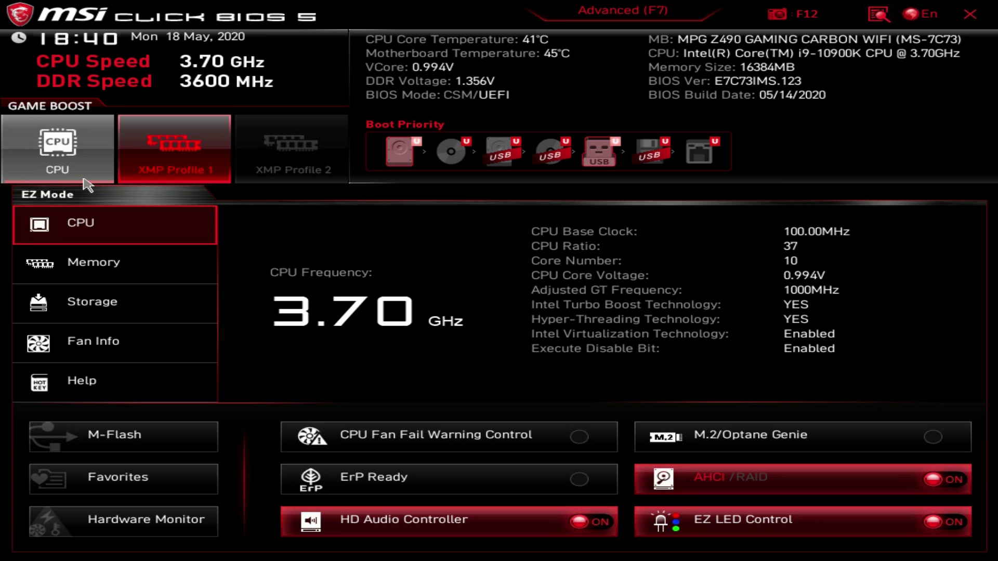
{"action": "left_click", "coordinate": [186, 164]}
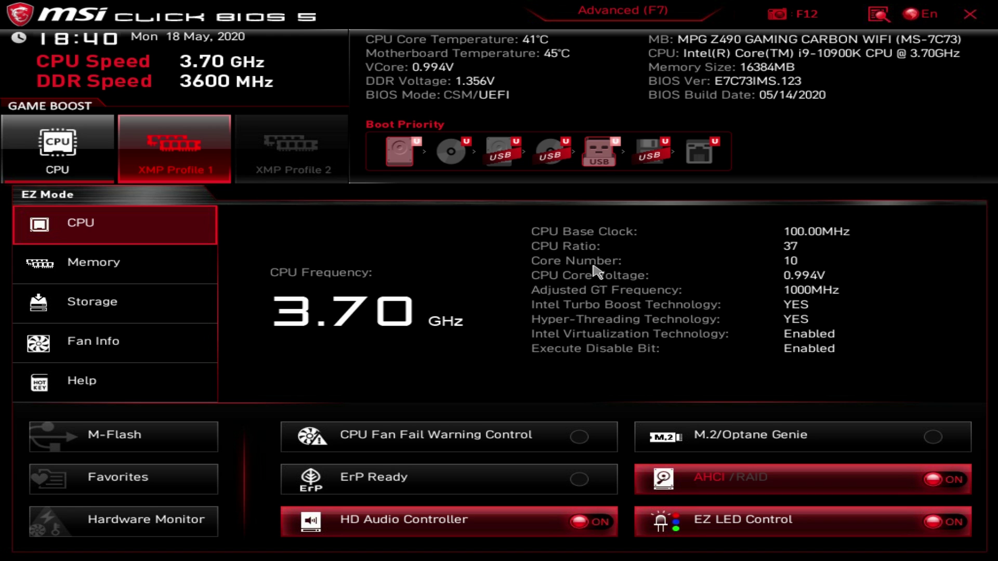
Examine the Memory overview with its installed modules and the Storage overview with its connected drives
{"action": "left_click", "coordinate": [91, 271]}
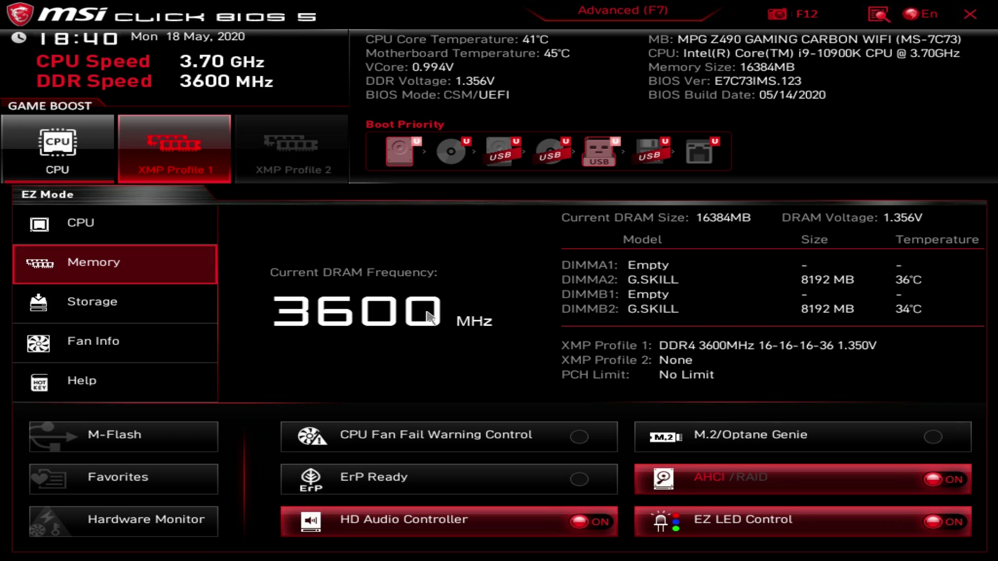
{"action": "left_click", "coordinate": [176, 320]}
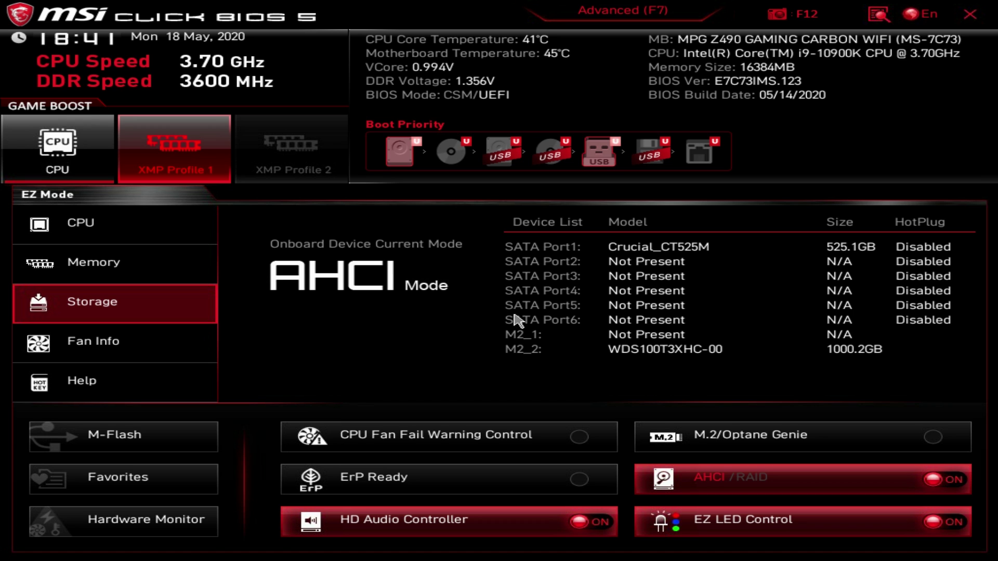
Show the fan information and look through the curves of System Fans 2 to 5
{"action": "left_click", "coordinate": [83, 342]}
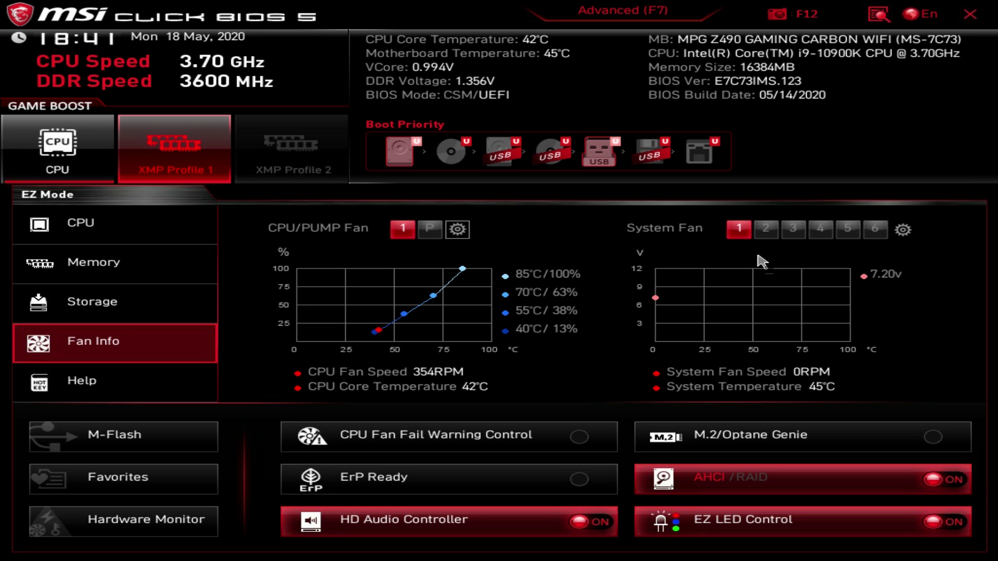
{"action": "left_click", "coordinate": [766, 229]}
{"action": "left_click", "coordinate": [792, 229]}
{"action": "left_click", "coordinate": [820, 229]}
{"action": "left_click", "coordinate": [849, 230]}
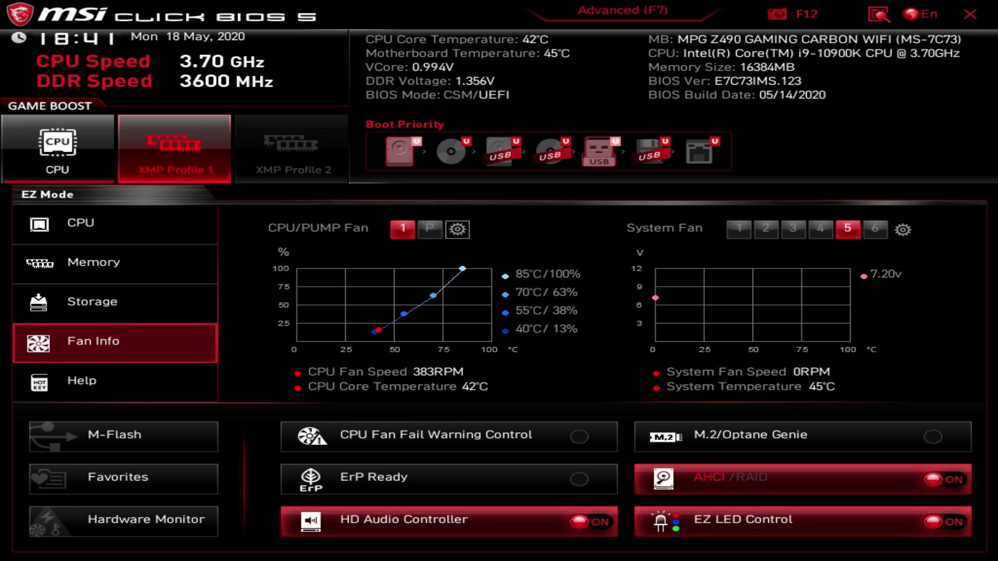
View the detailed settings of the CPU fan and of System Fan 5, closing the Hardware Monitor after each
{"action": "left_click", "coordinate": [458, 229]}
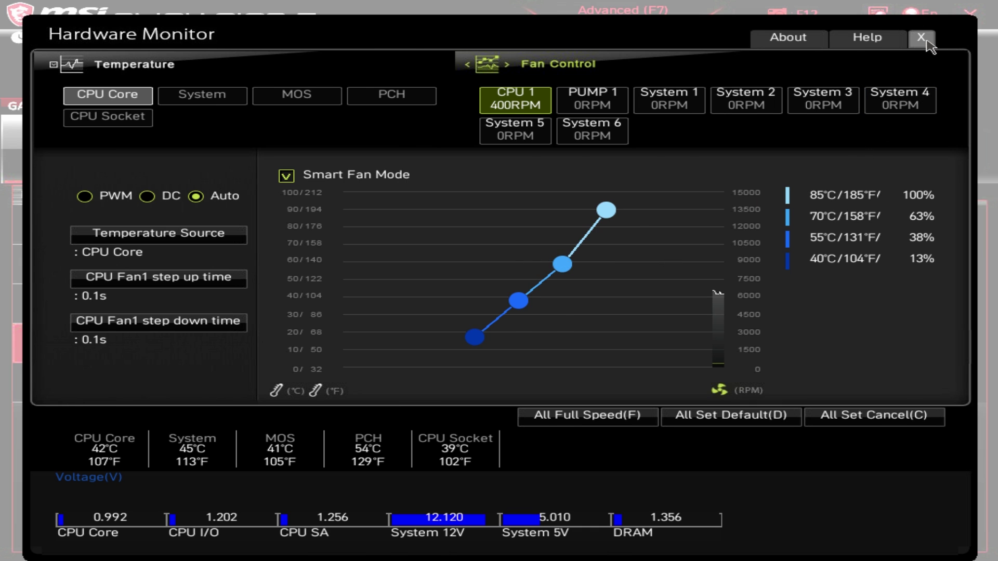
{"action": "left_click", "coordinate": [924, 38]}
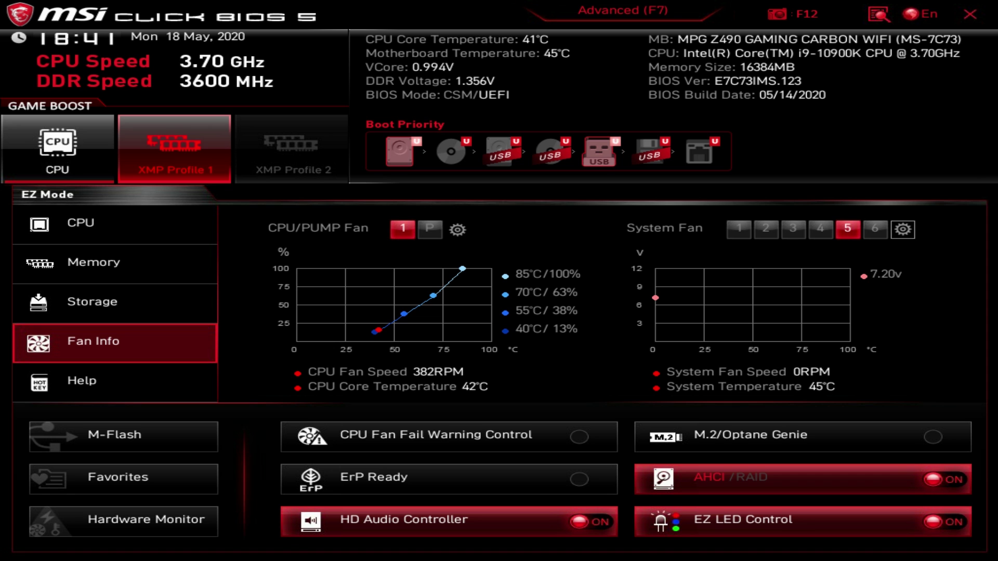
{"action": "left_click", "coordinate": [903, 229]}
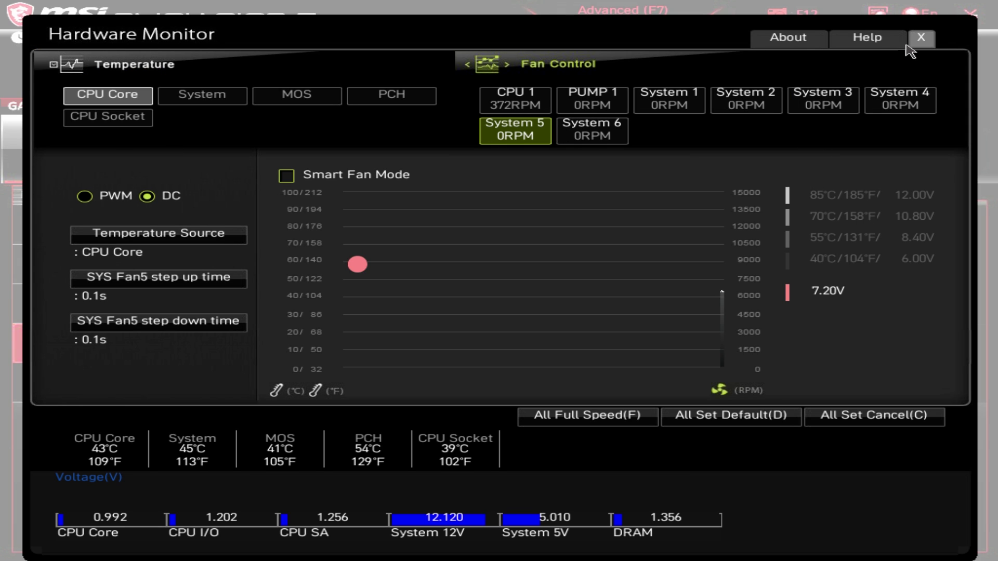
{"action": "left_click", "coordinate": [922, 37]}
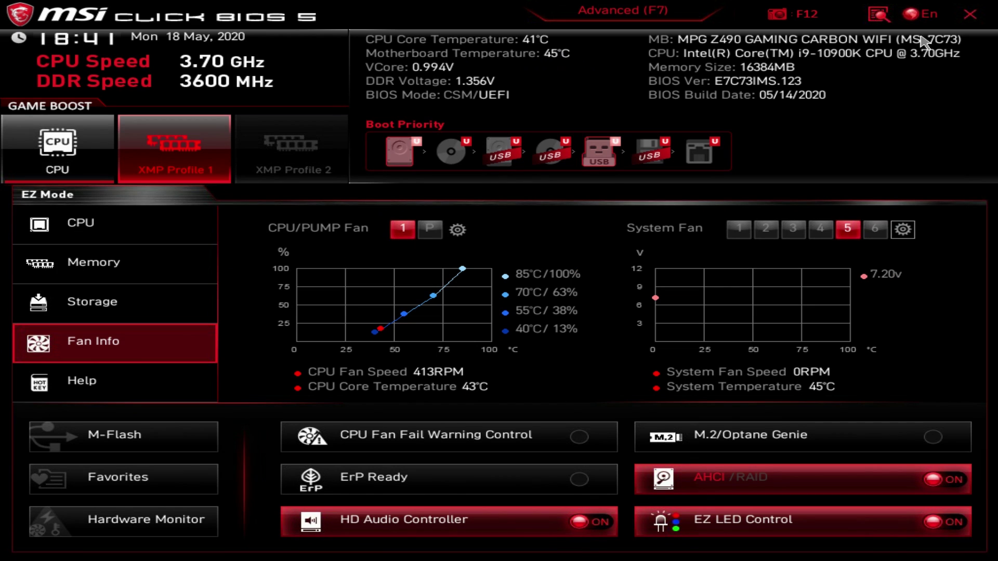
View the Help overview of function keys and the list of Favorites
{"action": "key", "text": "Down"}
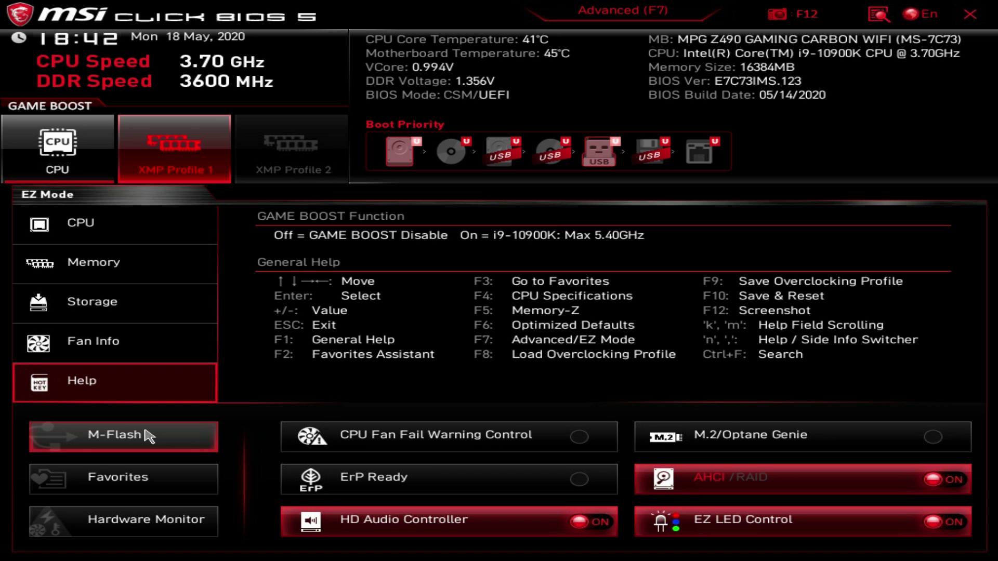
{"action": "left_click", "coordinate": [136, 477]}
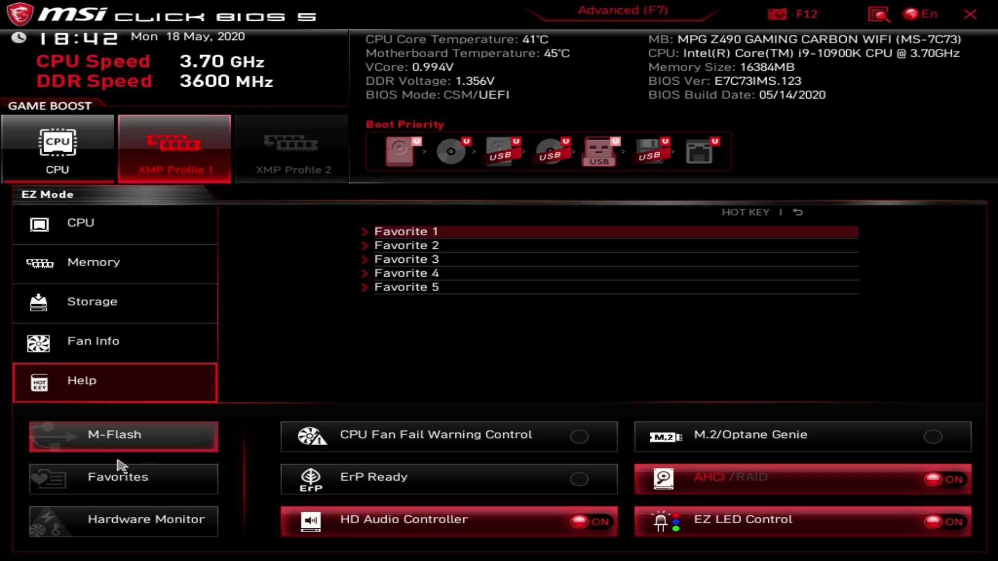
Open the Hardware Monitor, examine the Smart Fan curve of the CPU 1 fan, and close the monitor
{"action": "left_click", "coordinate": [137, 522]}
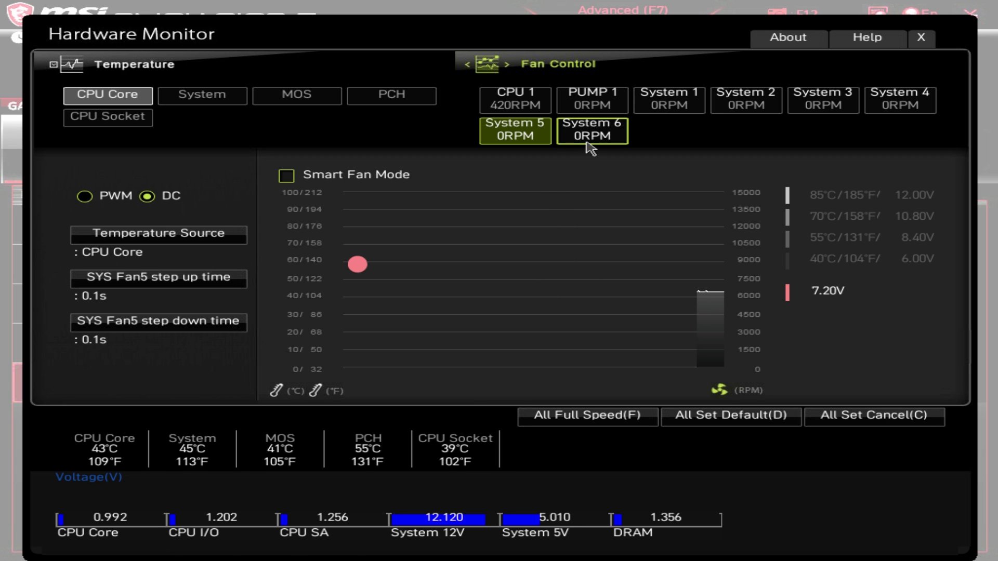
{"action": "left_click", "coordinate": [515, 100]}
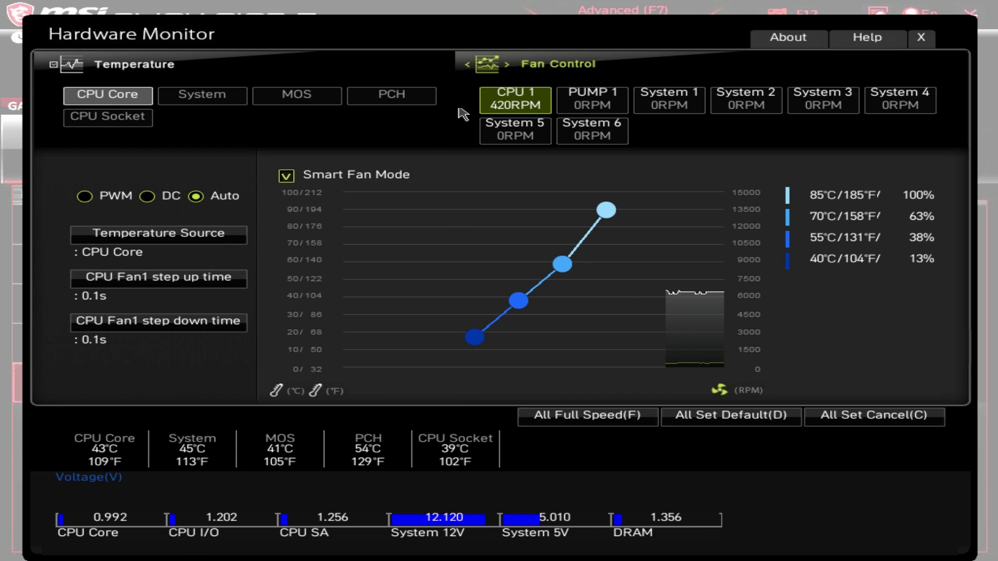
{"action": "left_click", "coordinate": [920, 38]}
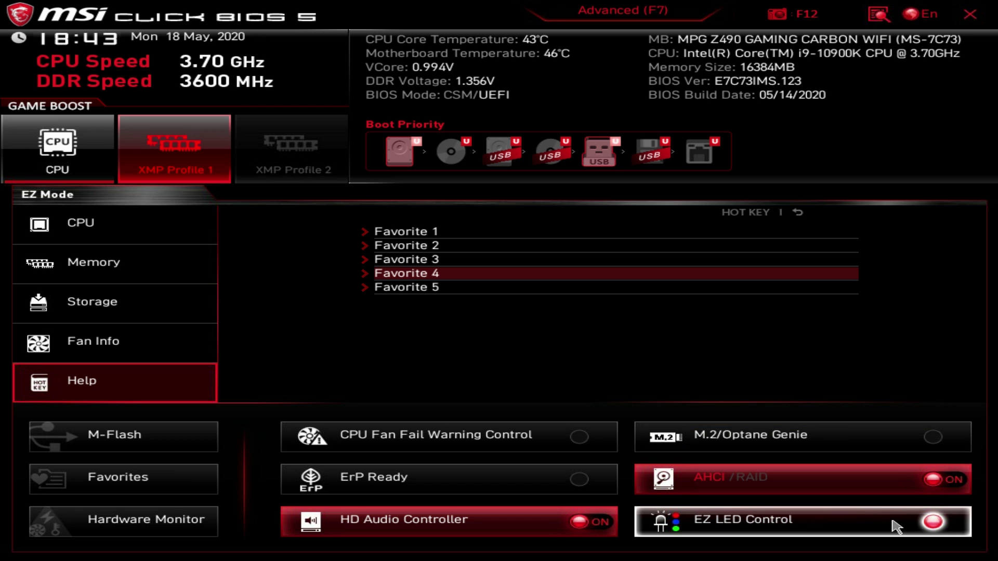
{"action": "left_click", "coordinate": [808, 498]}
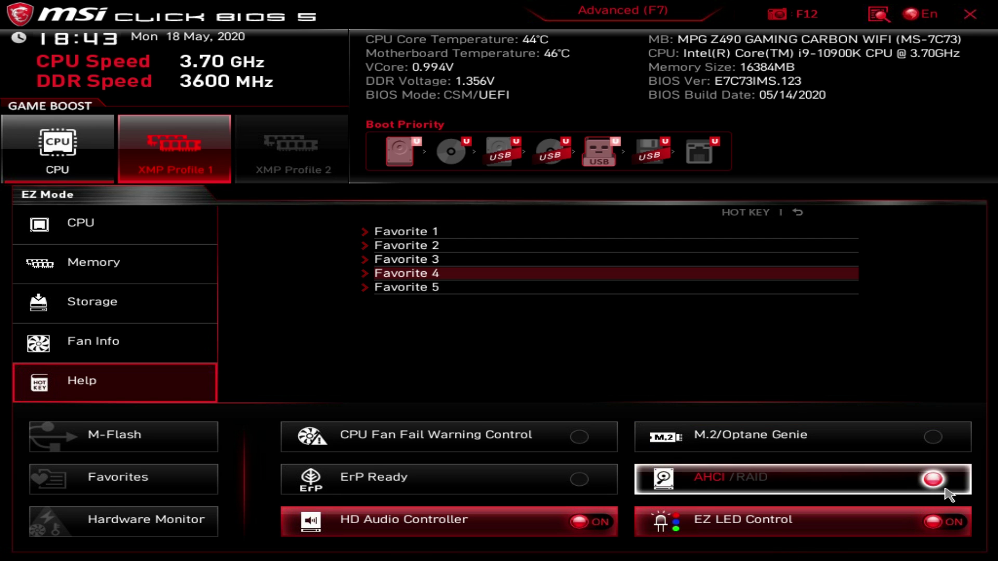
{"action": "left_click", "coordinate": [933, 522]}
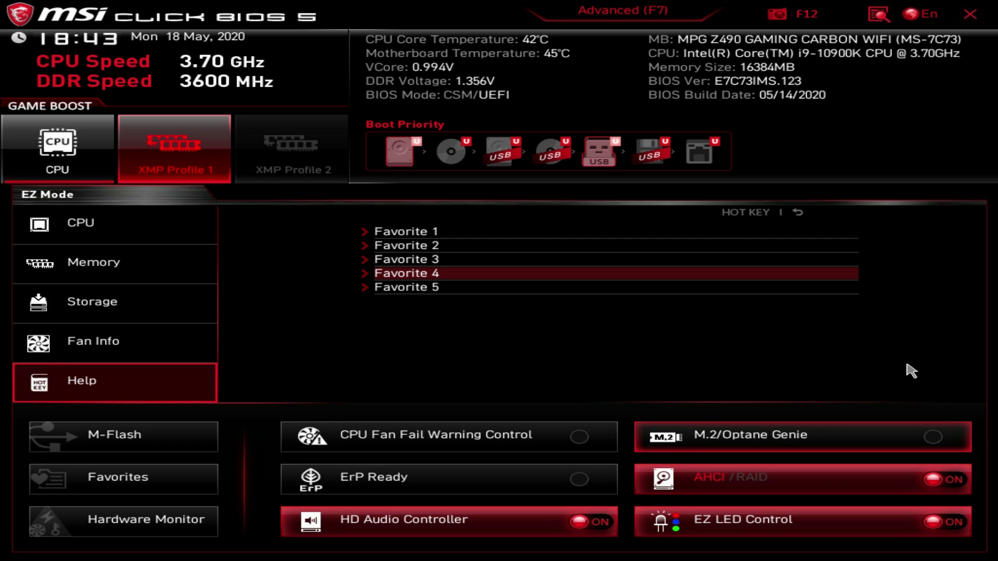
{"action": "left_click", "coordinate": [925, 524]}
{"action": "left_click", "coordinate": [933, 522]}
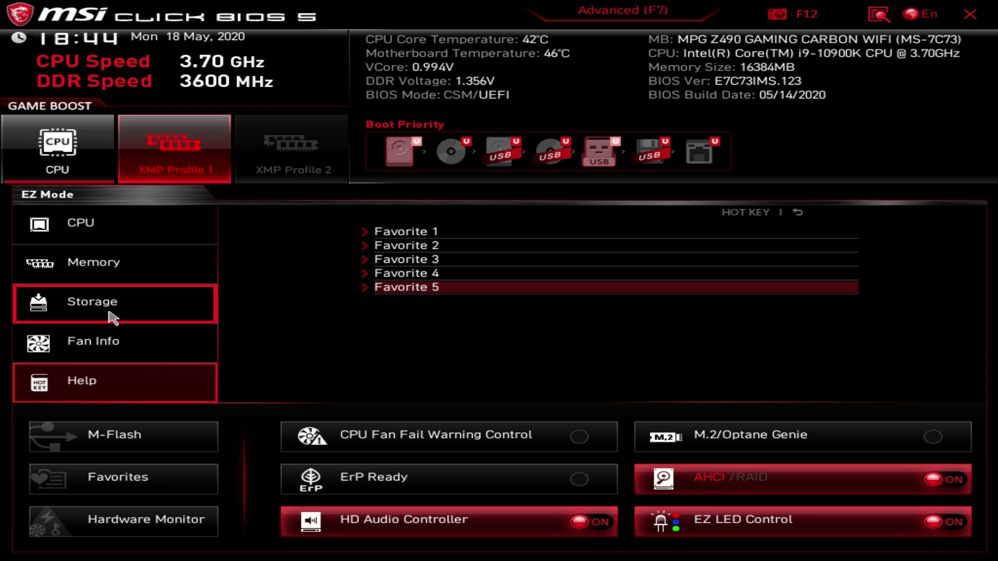
Display the Help overview again and switch the BIOS to Advanced mode
{"action": "left_click", "coordinate": [106, 375]}
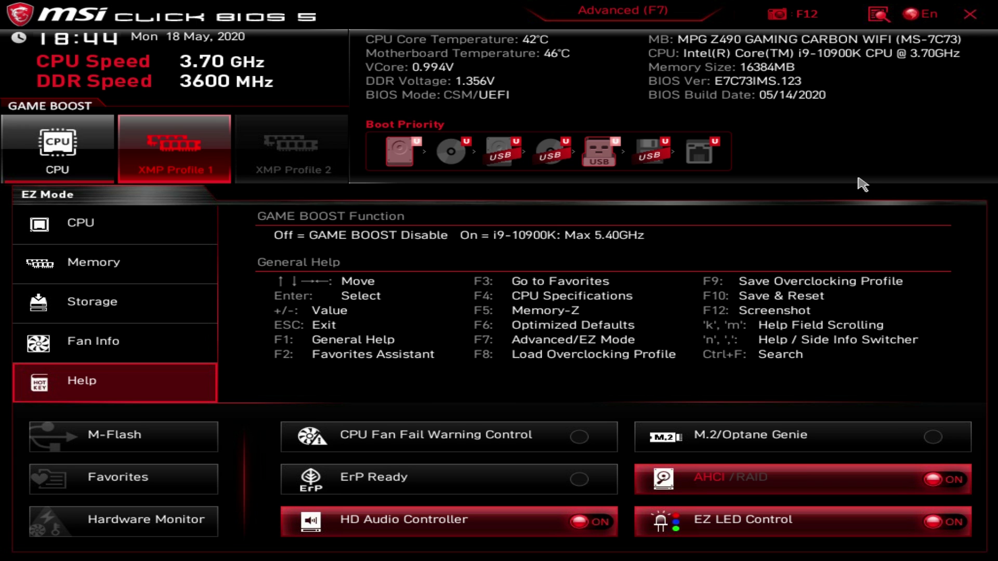
{"action": "left_click", "coordinate": [639, 15]}
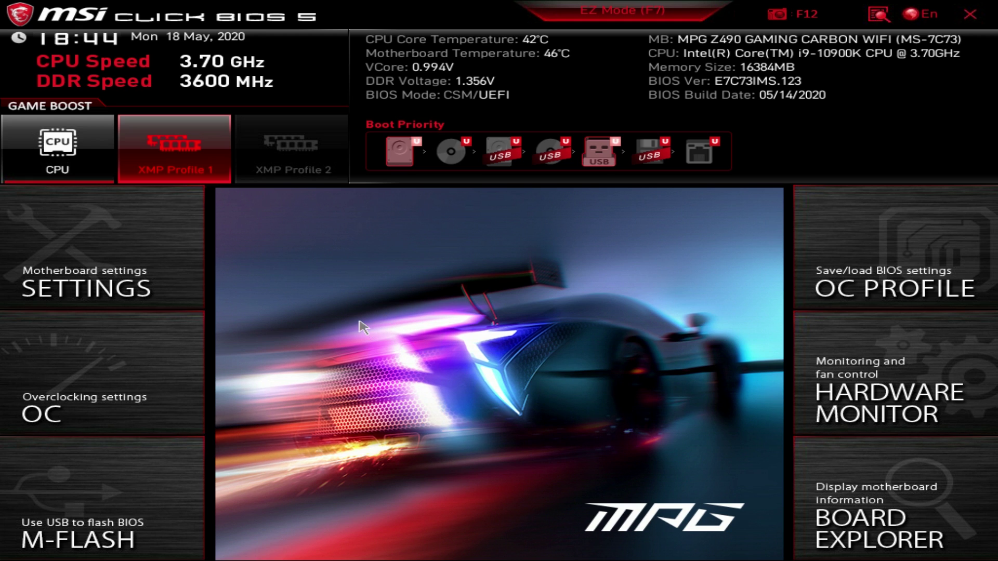
Examine the System Status page in the motherboard settings and return to the Settings list
{"action": "left_click", "coordinate": [102, 271]}
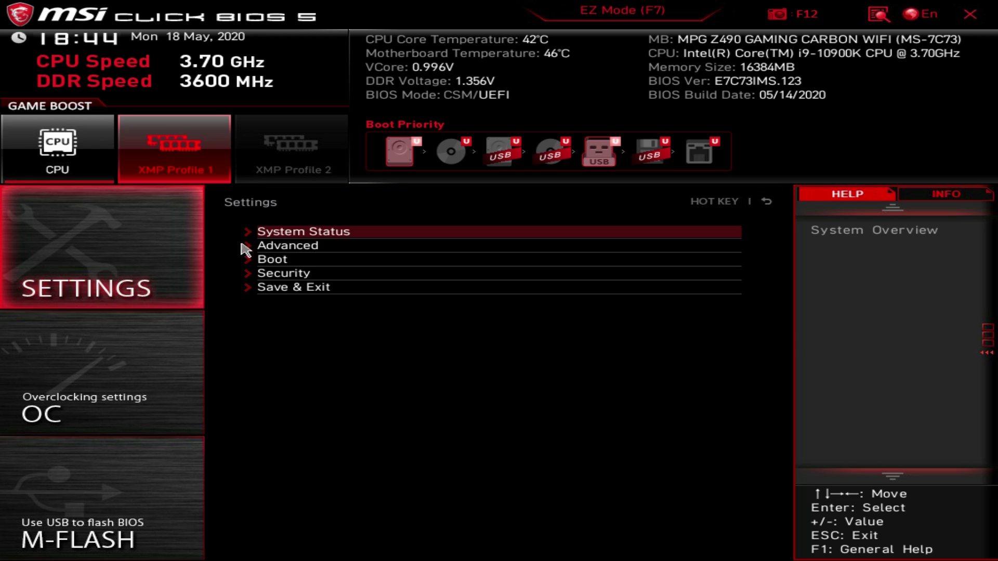
{"action": "left_click", "coordinate": [266, 235]}
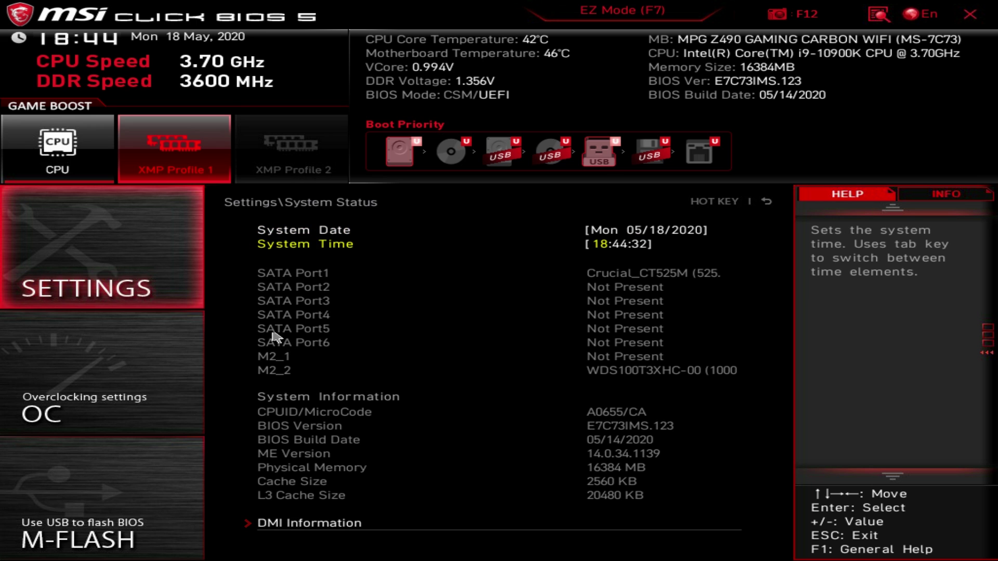
{"action": "key", "text": "Up"}
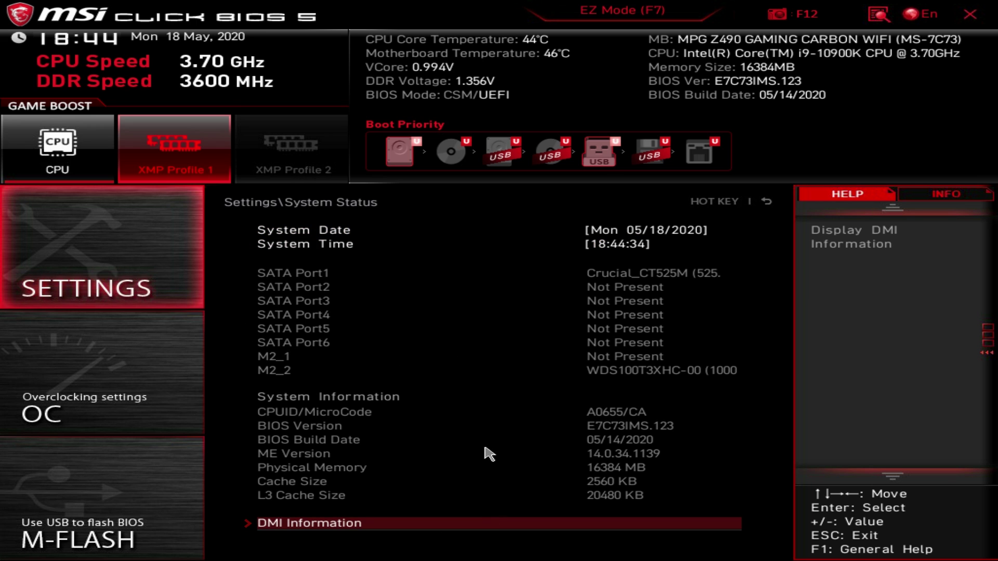
{"action": "key", "text": "Escape"}
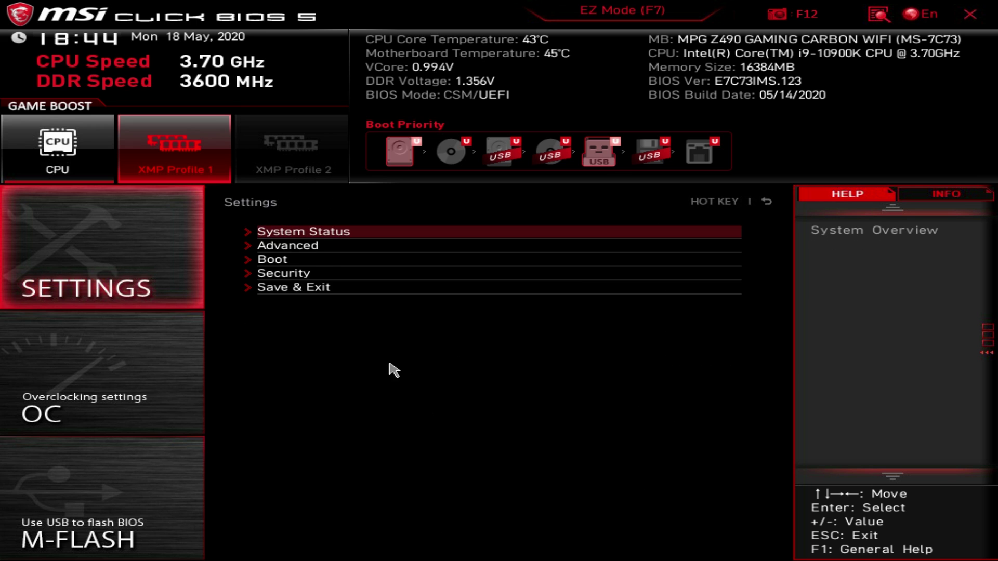
Open the Advanced settings and examine the PCIe/PCI Sub-system Settings, returning to the Advanced list
{"action": "left_click", "coordinate": [283, 248]}
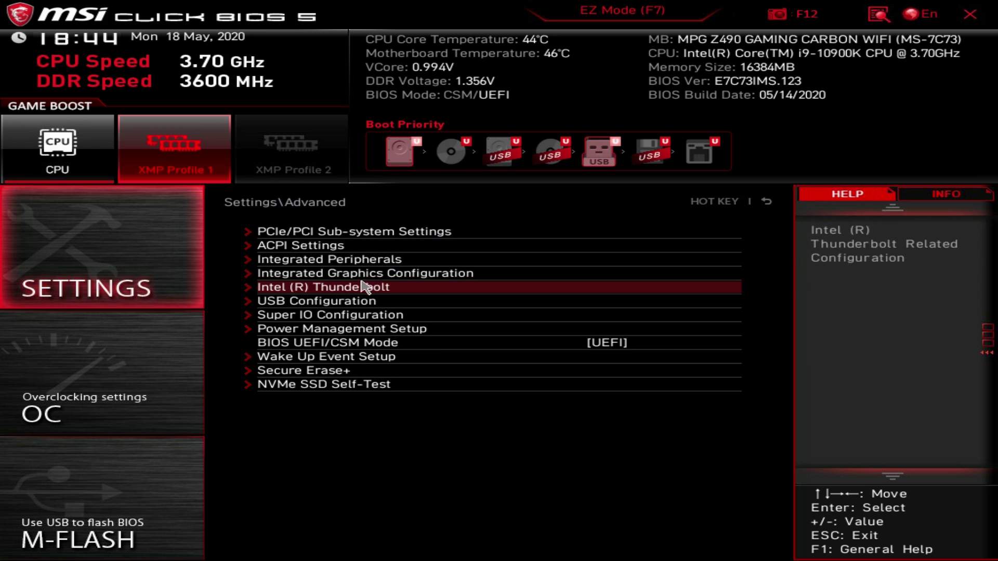
{"action": "left_click", "coordinate": [299, 232]}
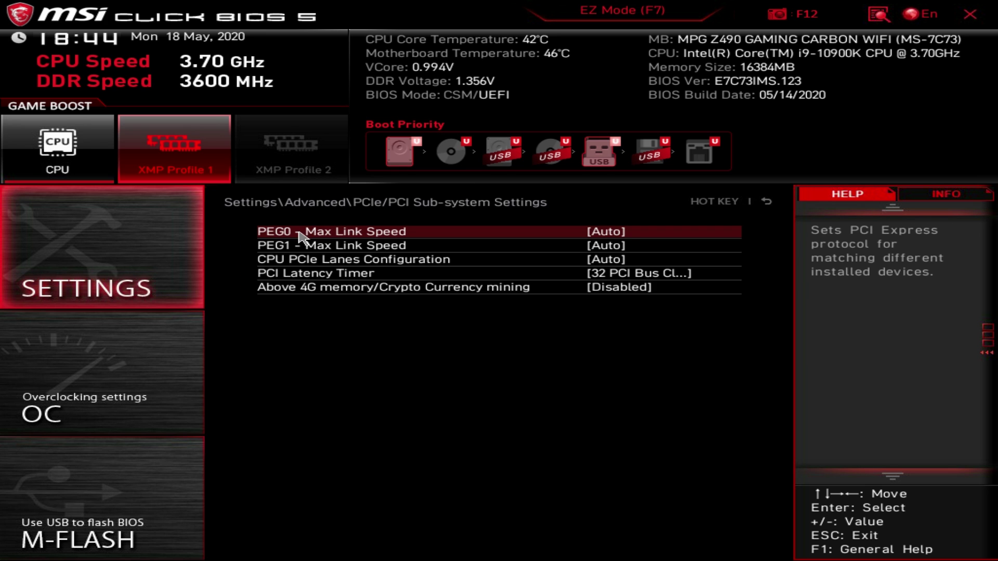
{"action": "key", "text": "Escape"}
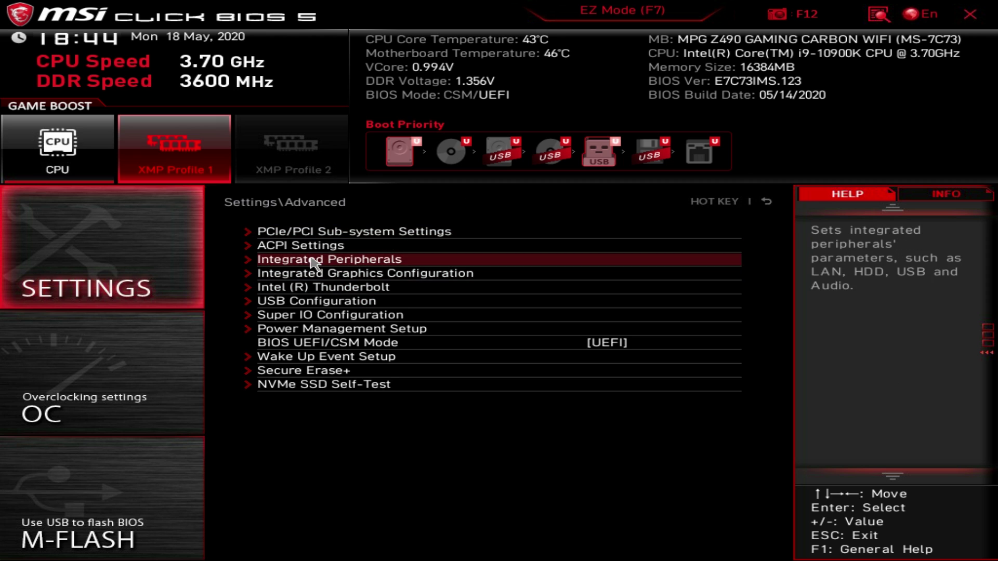
Examine the ACPI Settings and the Integrated Peripherals page, returning to the Advanced list after each
{"action": "left_click", "coordinate": [307, 249]}
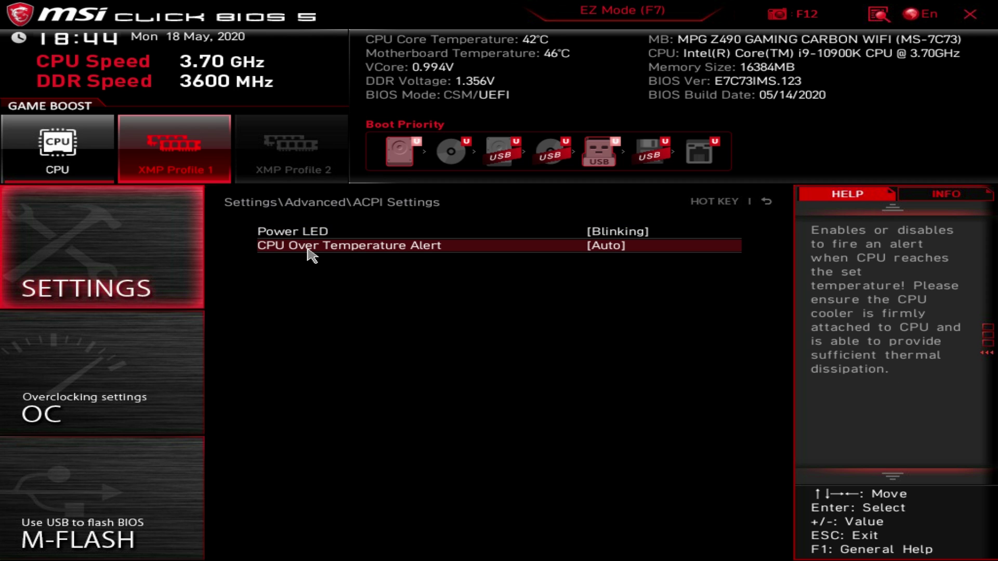
{"action": "key", "text": "Escape"}
{"action": "left_click", "coordinate": [310, 264]}
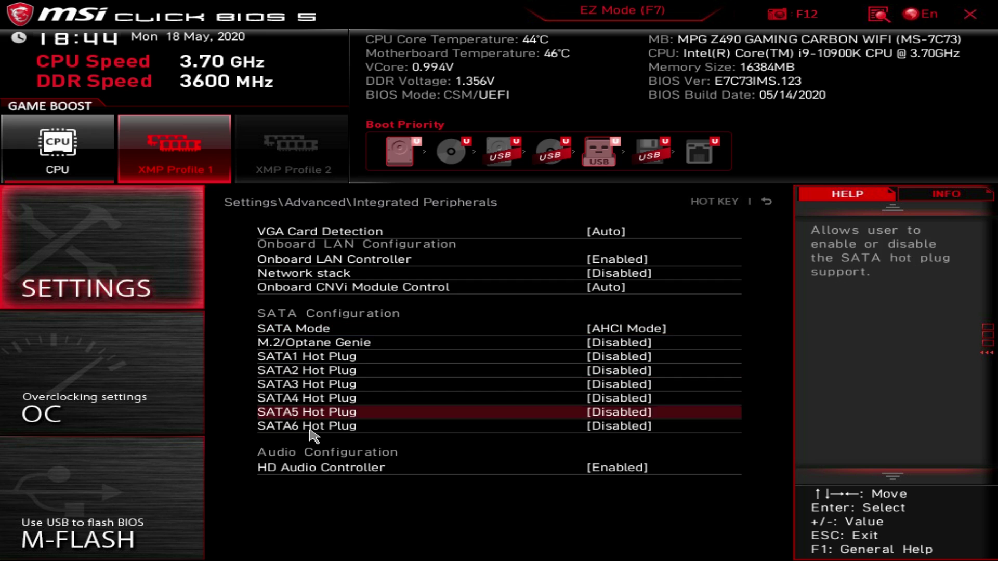
{"action": "key", "text": "Escape"}
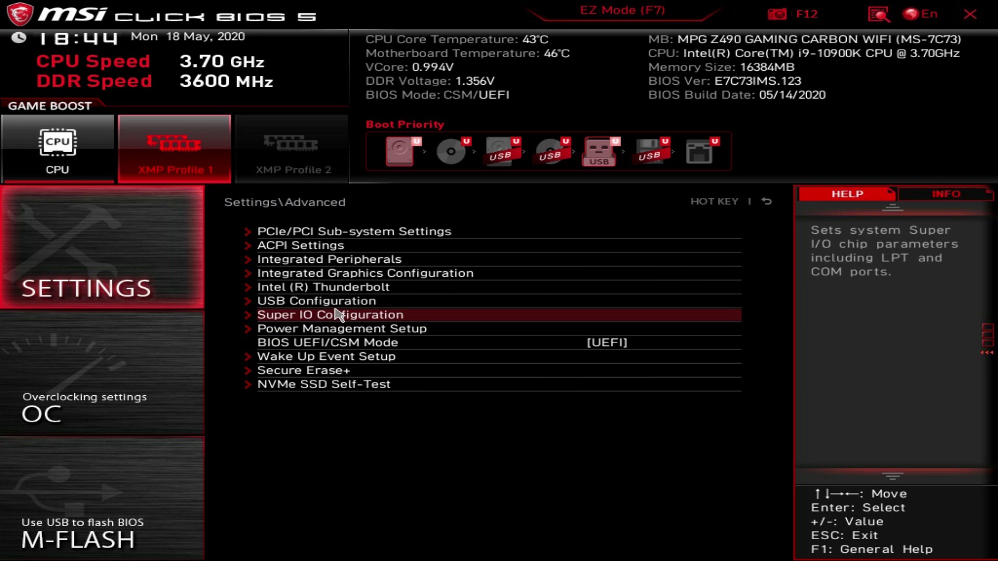
Examine the Integrated Graphics Configuration and the Intel (R) Thunderbolt page, returning to the Advanced list after each
{"action": "left_click", "coordinate": [326, 279]}
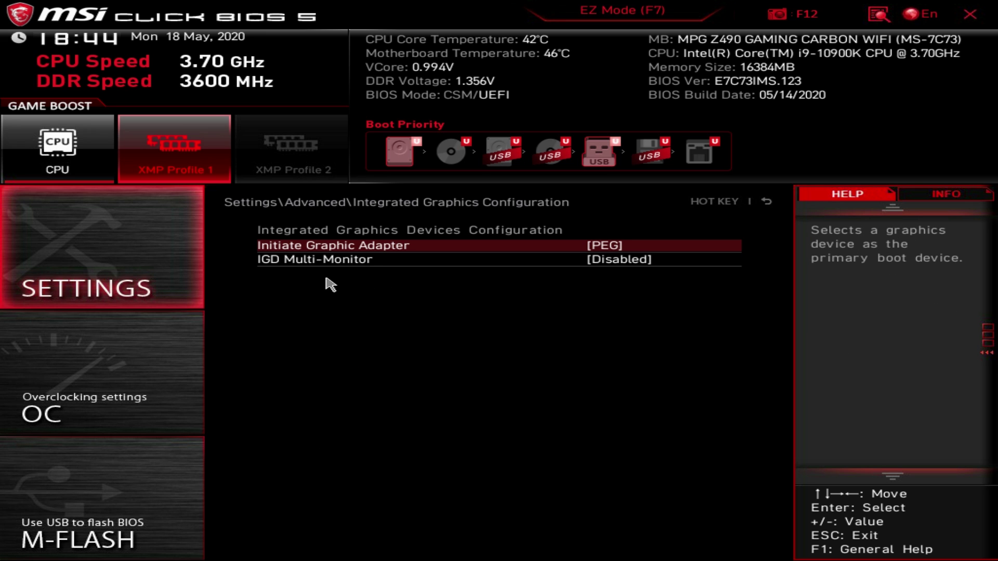
{"action": "key", "text": "Escape"}
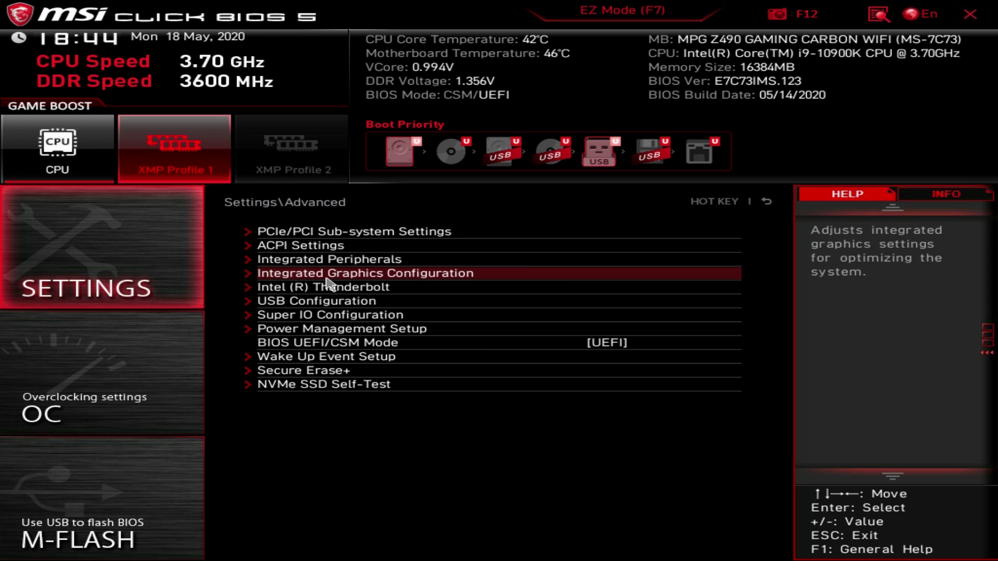
{"action": "left_click", "coordinate": [323, 290]}
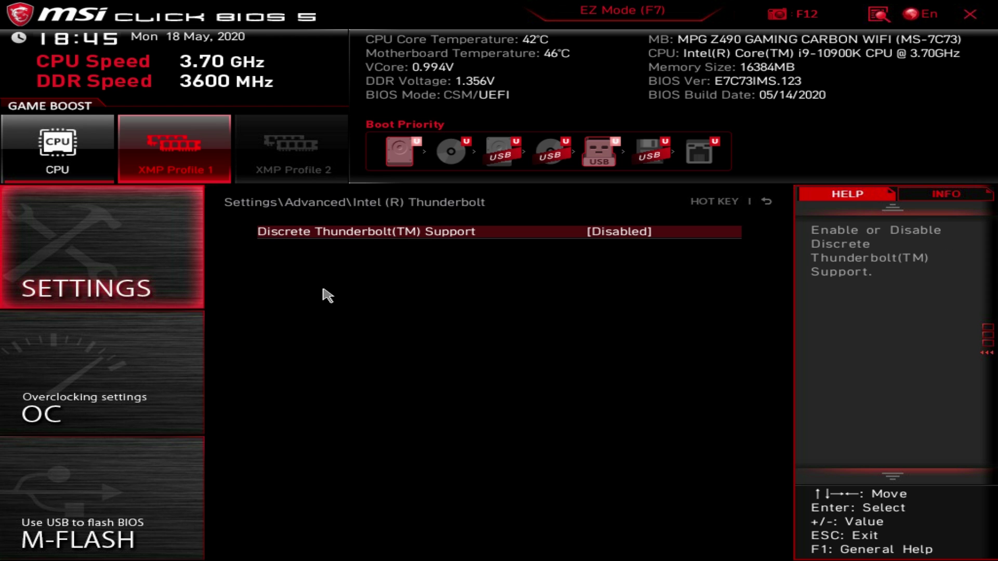
{"action": "key", "text": "Escape"}
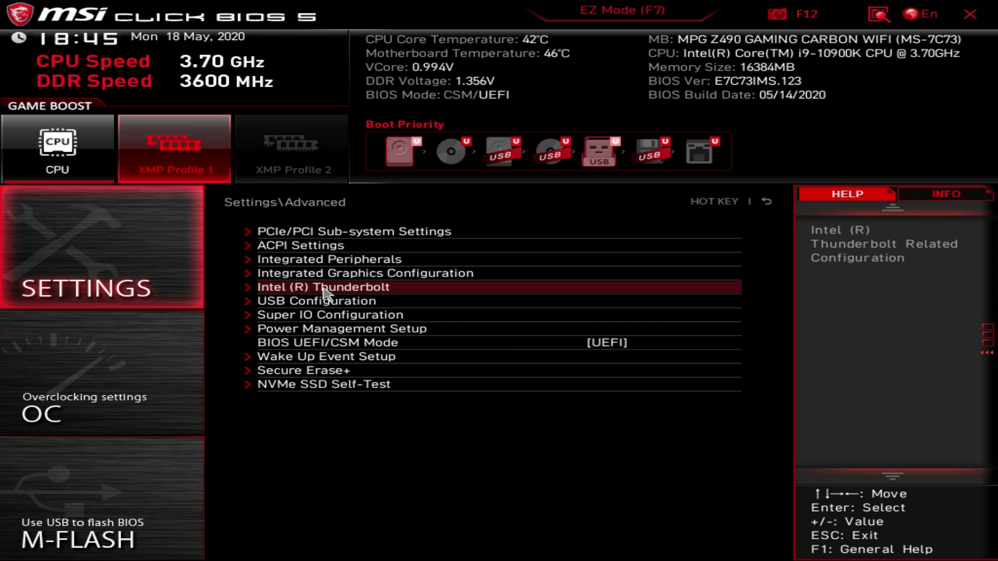
Examine the USB Configuration and Super IO Configuration pages, returning to the Advanced list after each
{"action": "left_click", "coordinate": [323, 303]}
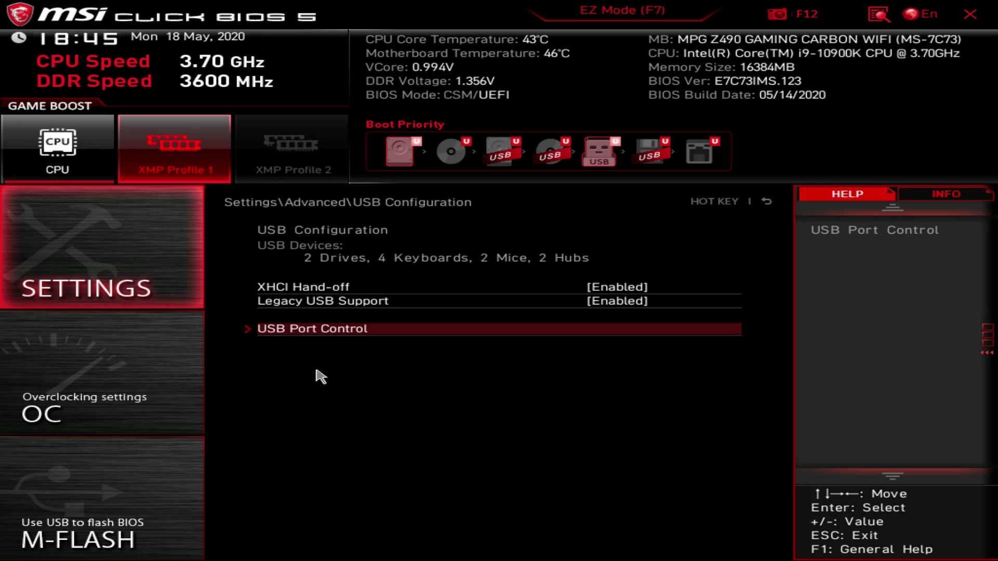
{"action": "key", "text": "Escape"}
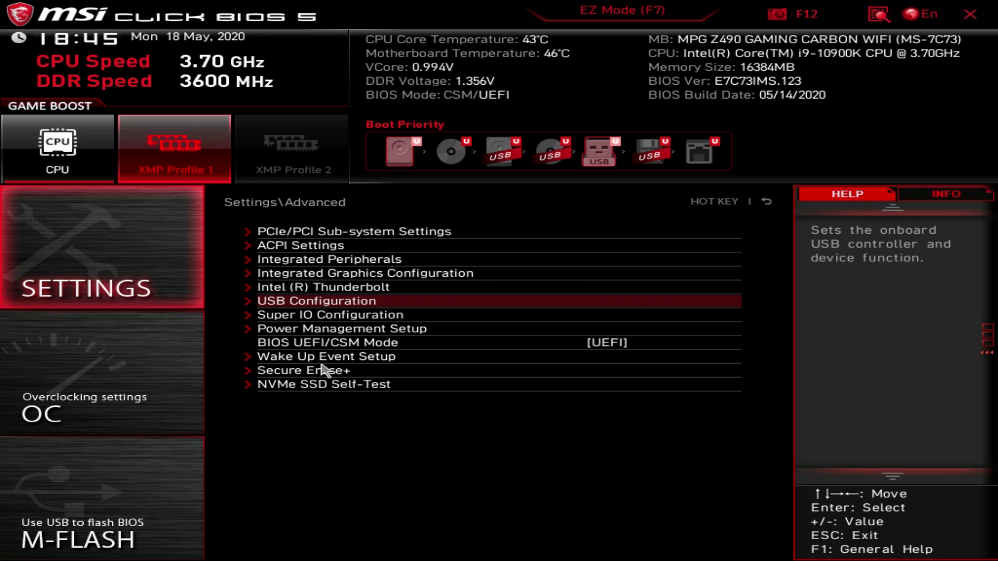
{"action": "left_click", "coordinate": [310, 321]}
{"action": "key", "text": "Escape"}
Examine the Power Management Setup and Wake Up Event Setup pages, returning to the Advanced list after each
{"action": "left_click", "coordinate": [315, 330]}
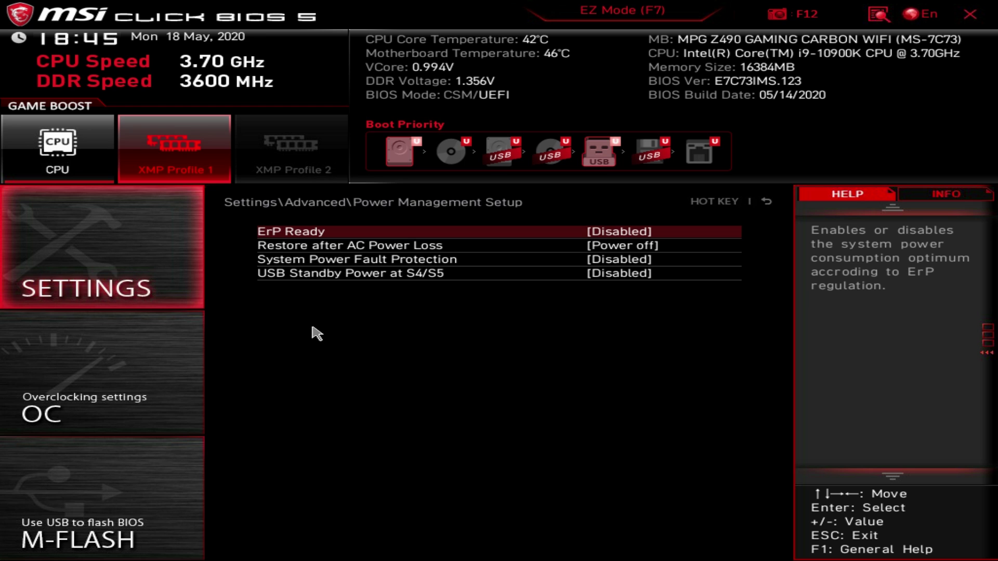
{"action": "key", "text": "Escape"}
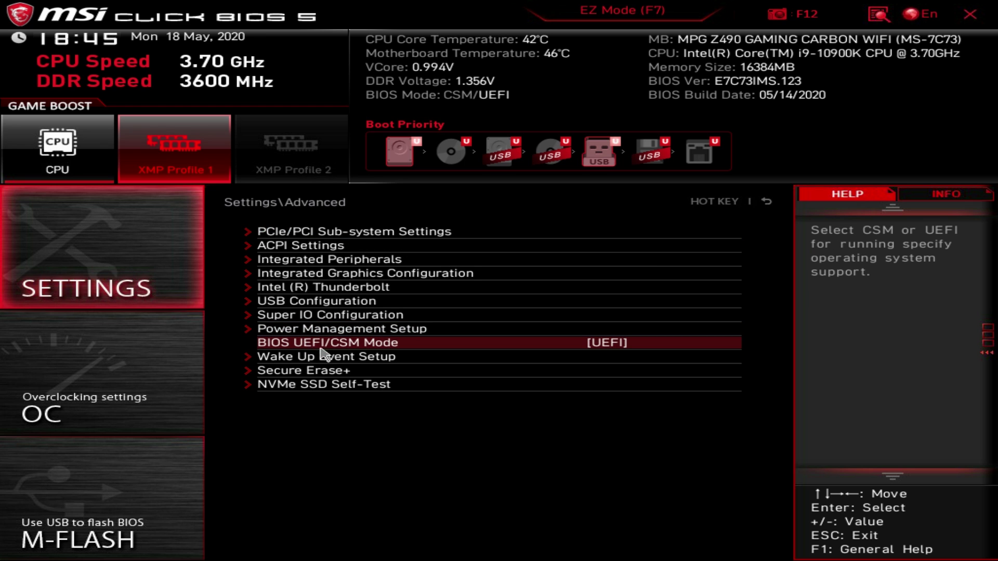
{"action": "left_click", "coordinate": [348, 358]}
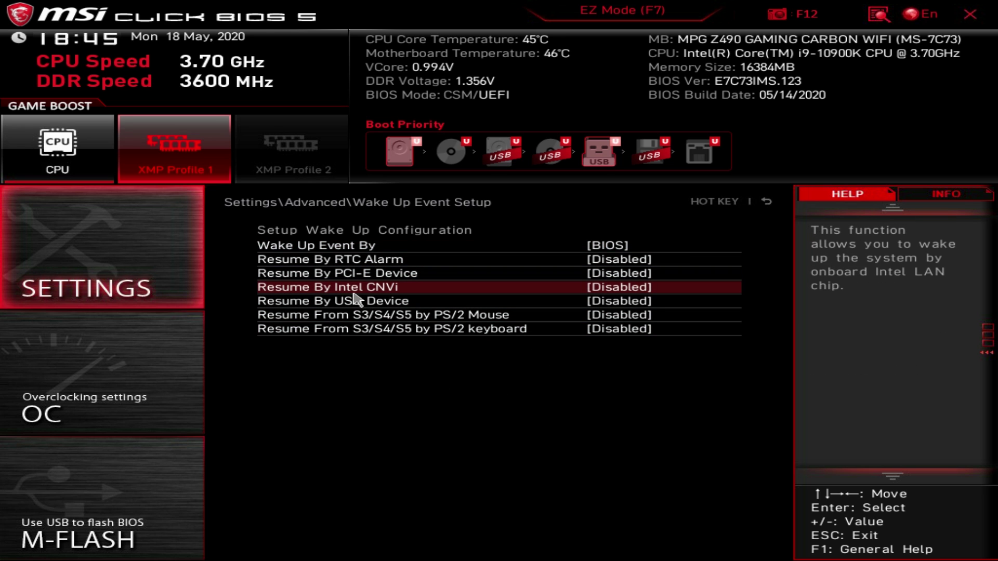
{"action": "key", "text": "Escape"}
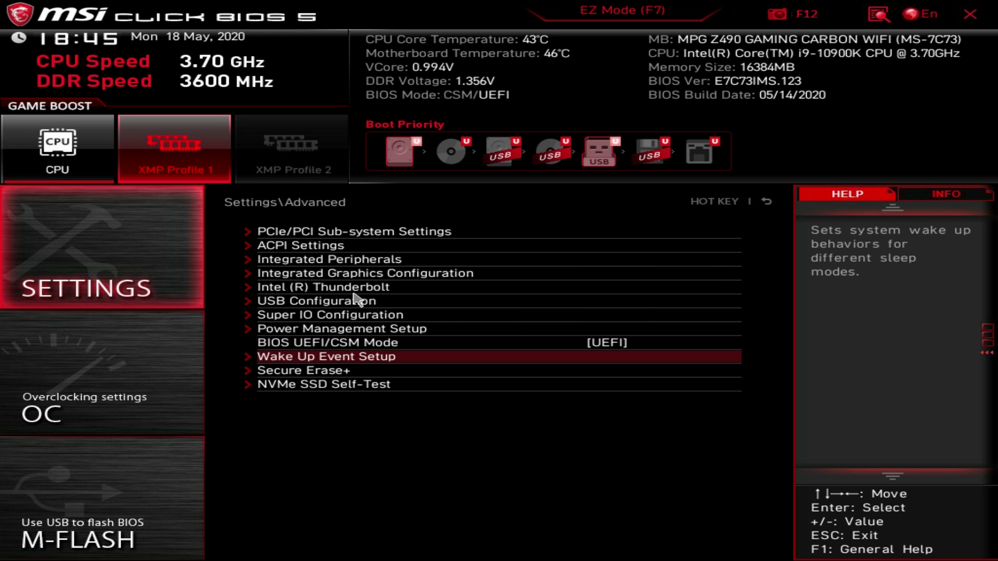
Open the Secure Erase+ prompt, decline it without erasing anything, and return to the main Settings list
{"action": "left_click", "coordinate": [330, 372]}
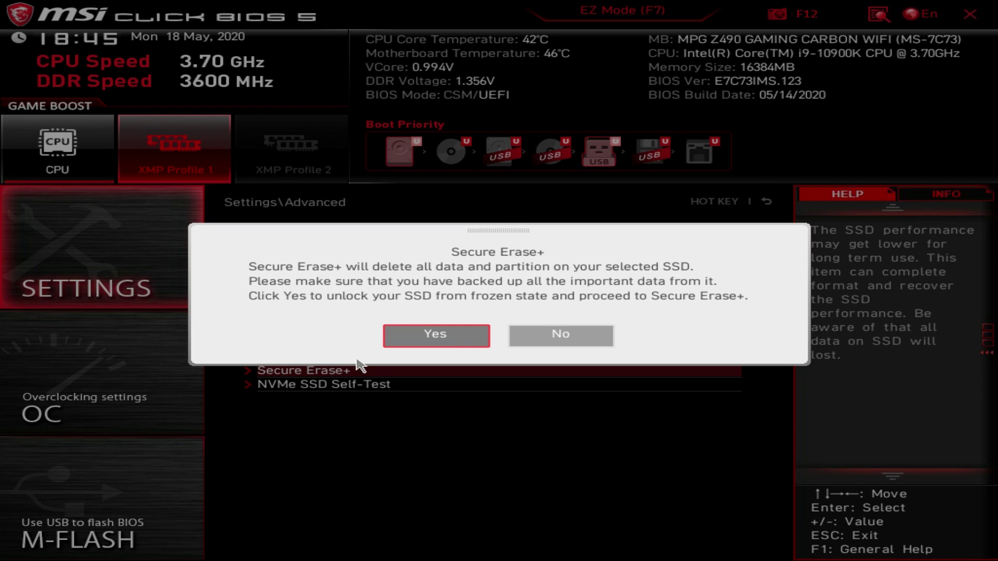
{"action": "left_click", "coordinate": [534, 348]}
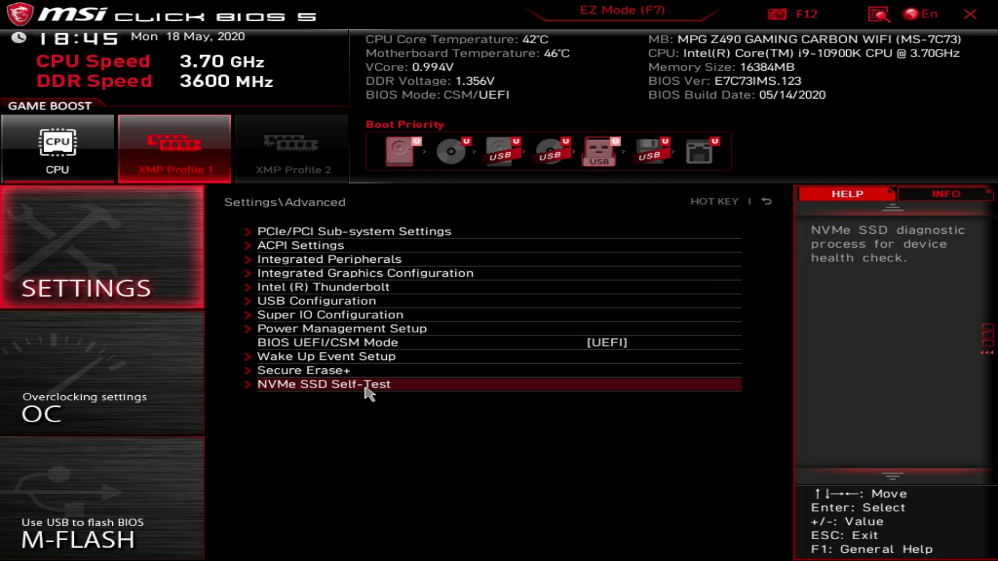
{"action": "key", "text": "Escape"}
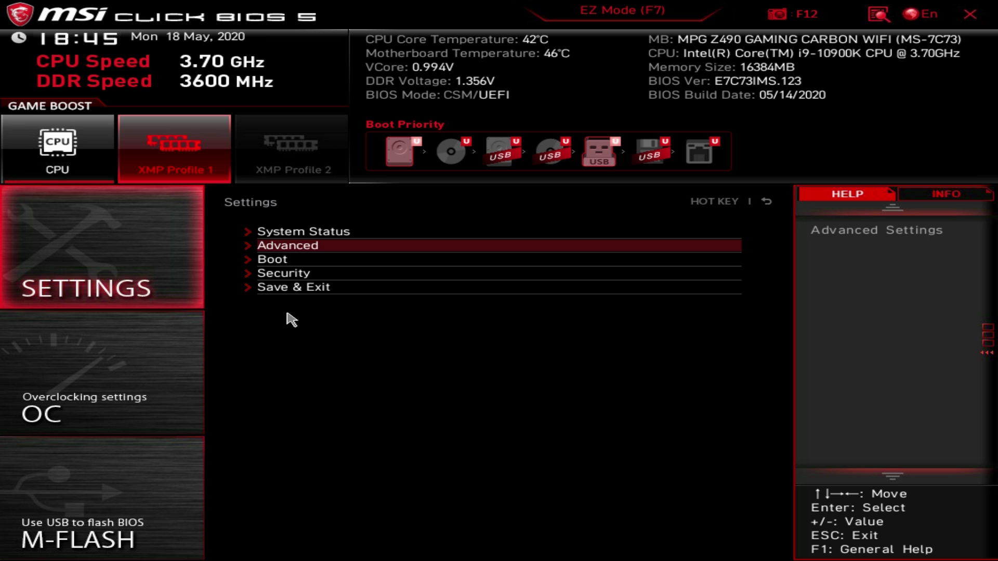
Examine the Boot and Security pages, returning to the Settings list after each
{"action": "left_click", "coordinate": [283, 260]}
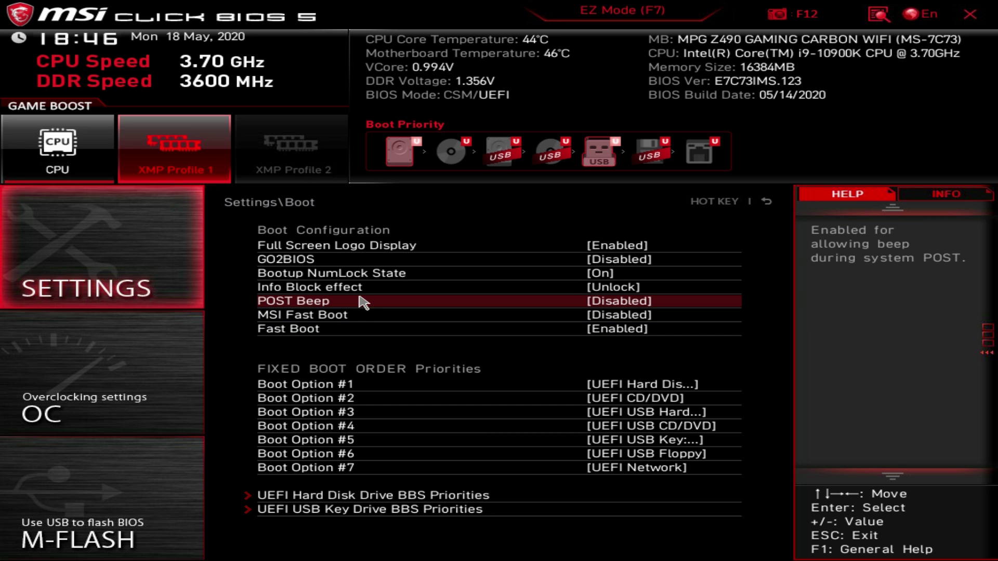
{"action": "key", "text": "Escape"}
{"action": "key", "text": "Down"}
{"action": "key", "text": "Return"}
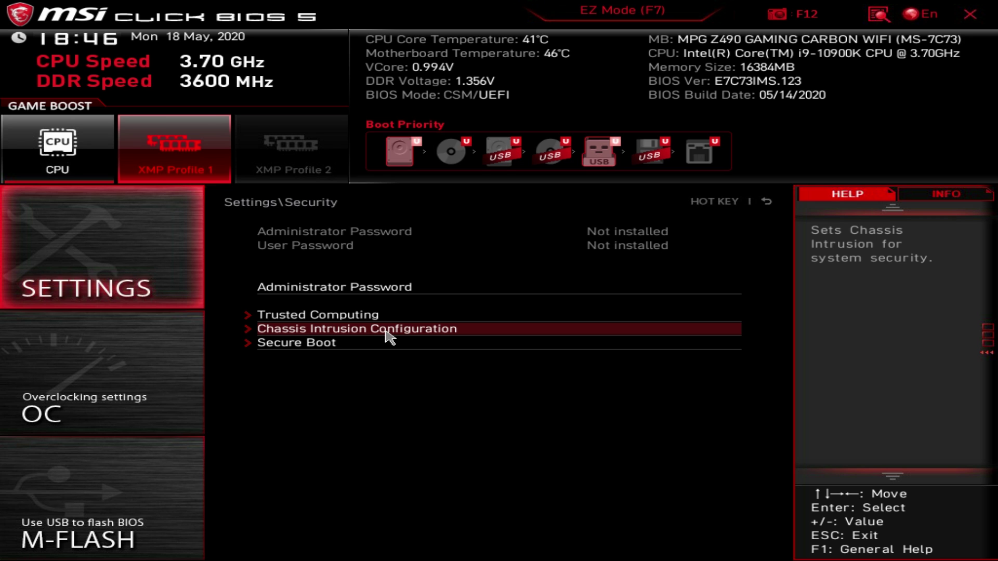
{"action": "right_click", "coordinate": [359, 343]}
Examine the Save & Exit page with its Boot Override entries, and leave Settings for the Advanced mode start screen
{"action": "left_click", "coordinate": [311, 293]}
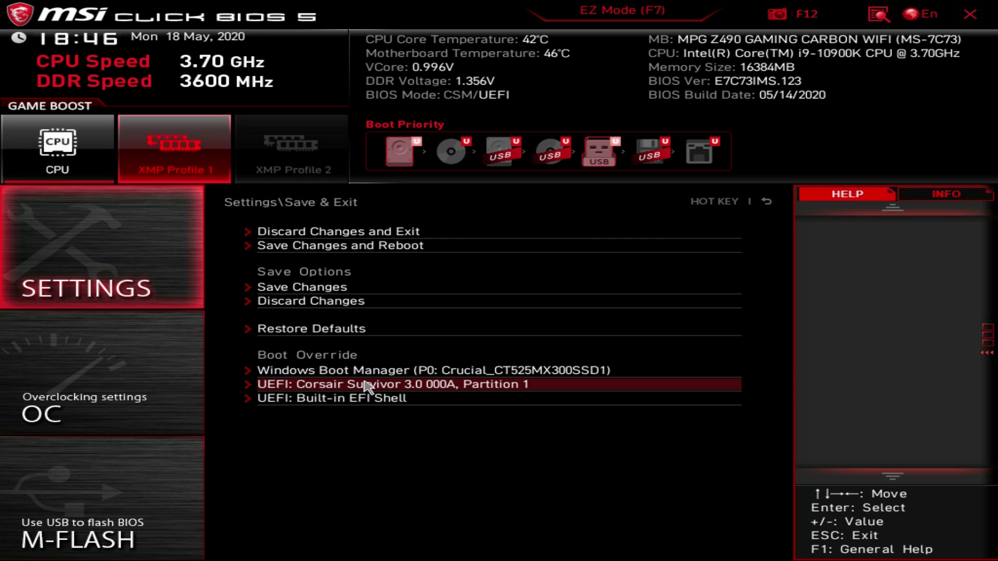
{"action": "key", "text": "Up"}
{"action": "key", "text": "Up"}
{"action": "key", "text": "Escape"}
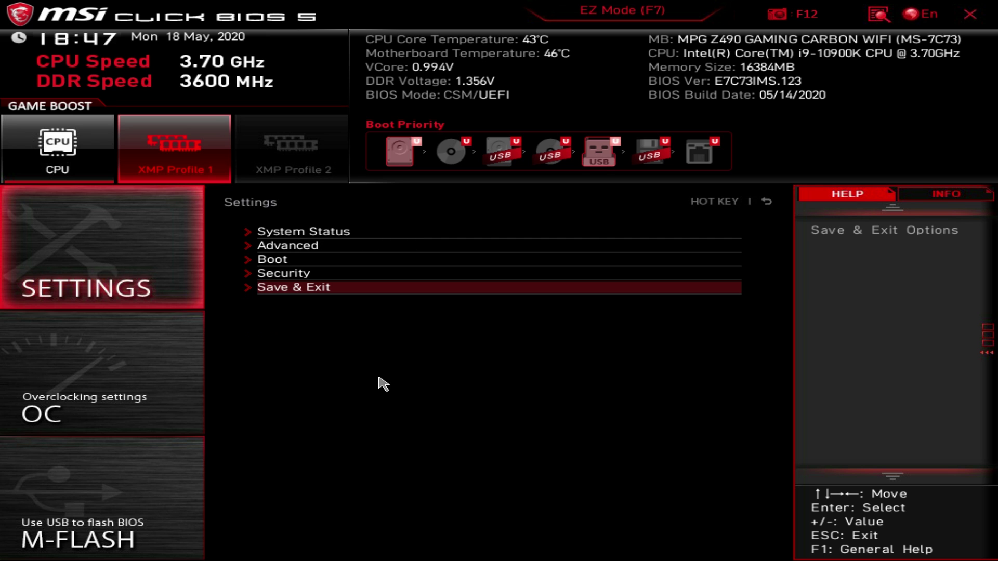
{"action": "key", "text": "Escape"}
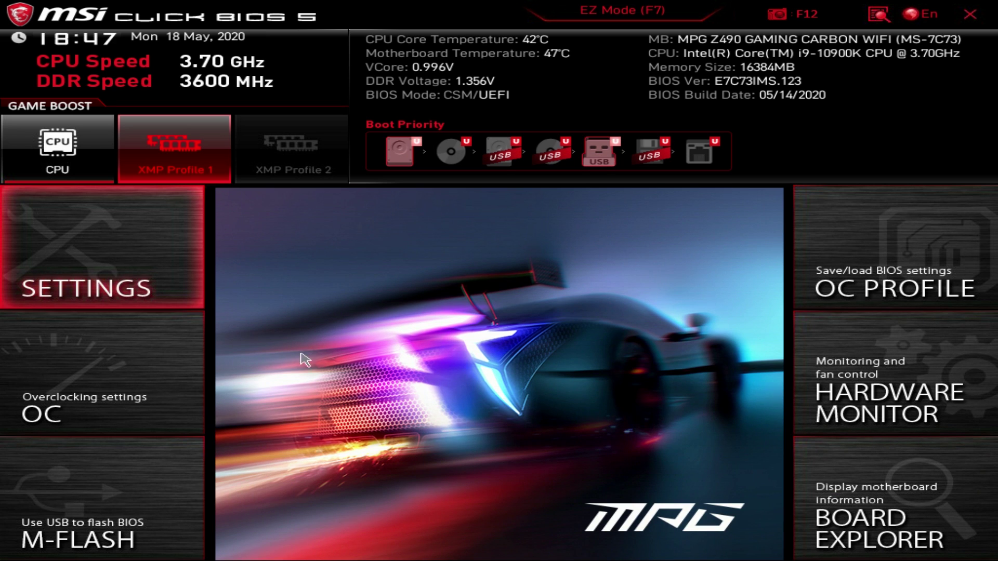
Open the overclocking settings and set the all-core CPU Ratio to 51
{"action": "left_click", "coordinate": [92, 395]}
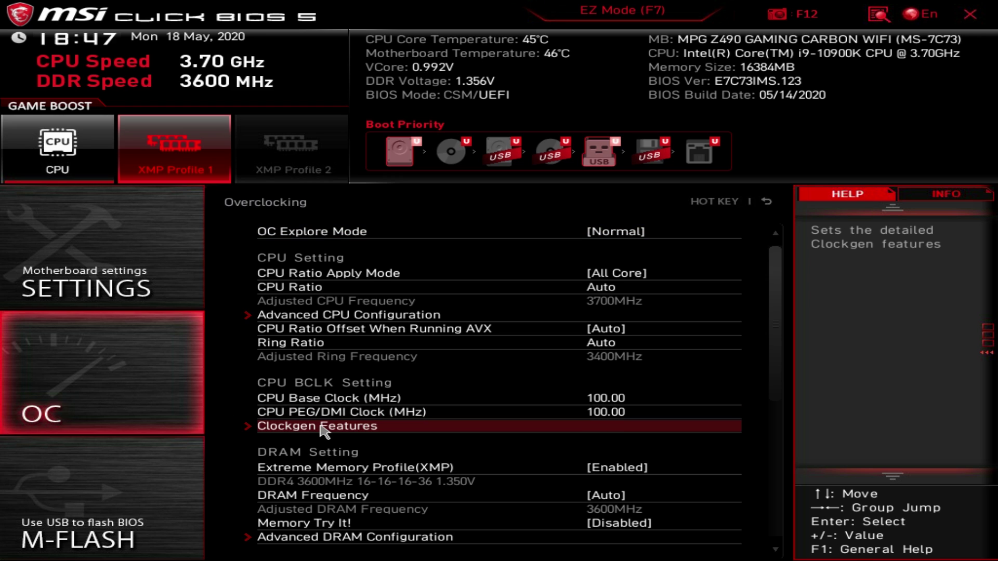
{"action": "left_click", "coordinate": [349, 413]}
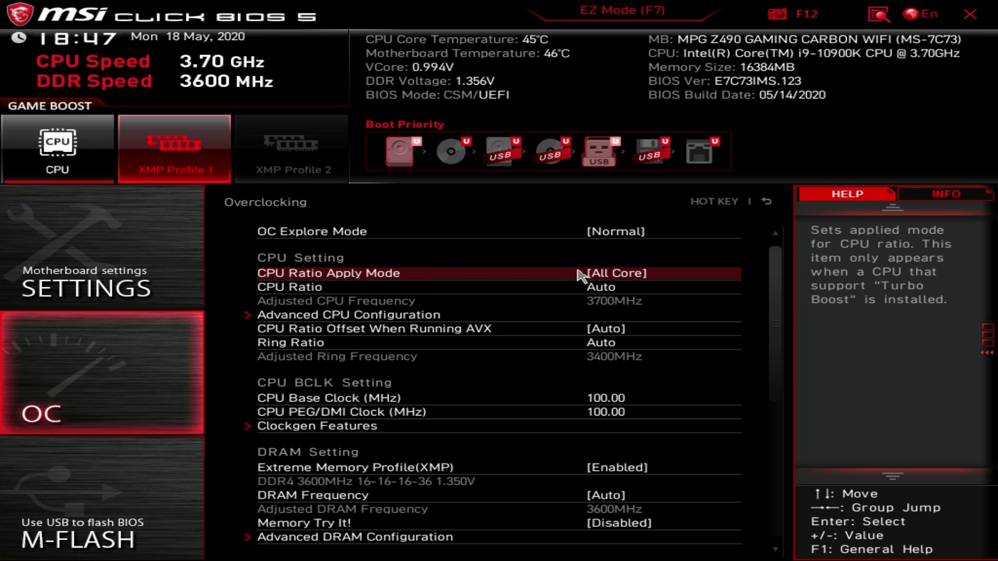
{"action": "left_click", "coordinate": [536, 287]}
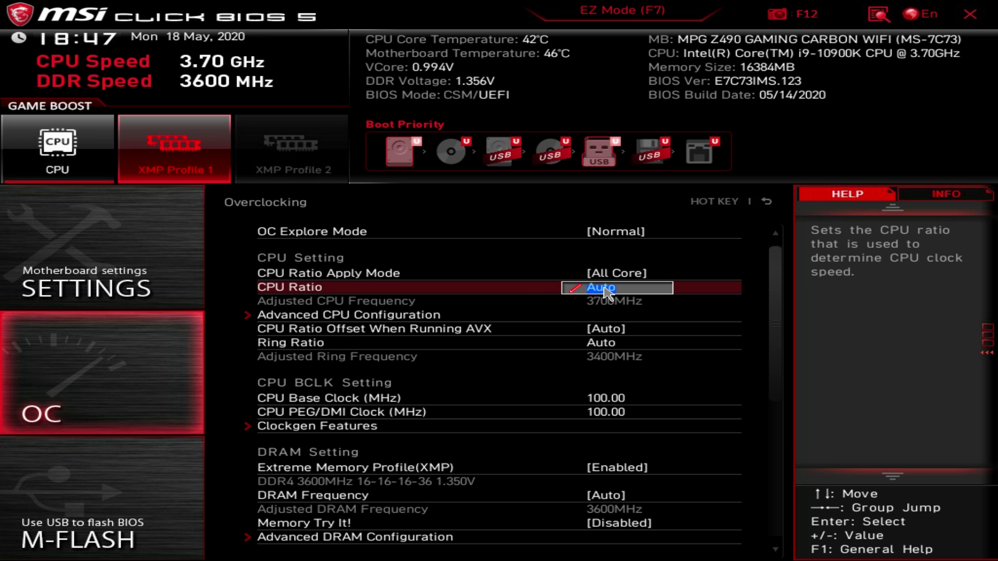
{"action": "type", "text": "51"}
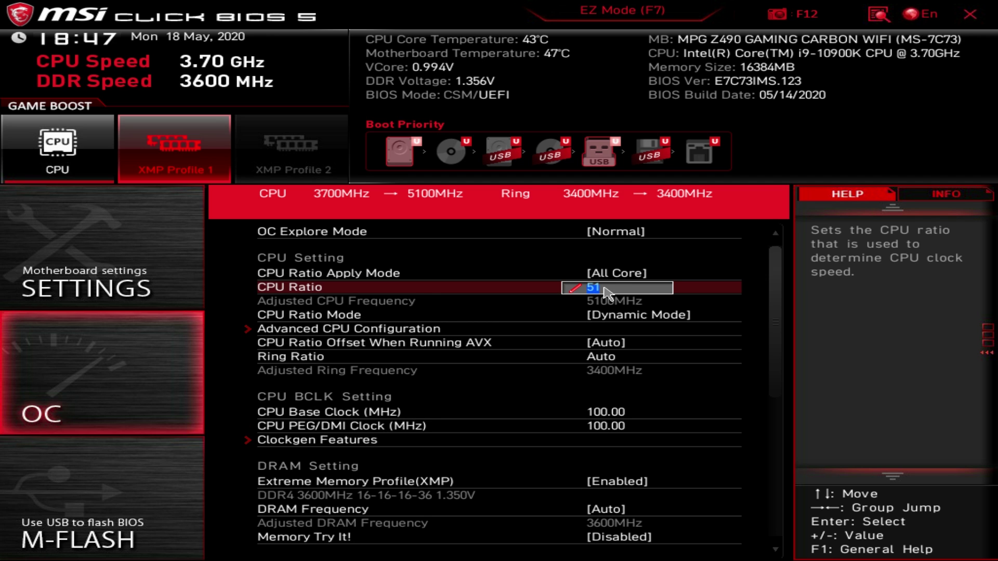
{"action": "key", "text": "Return"}
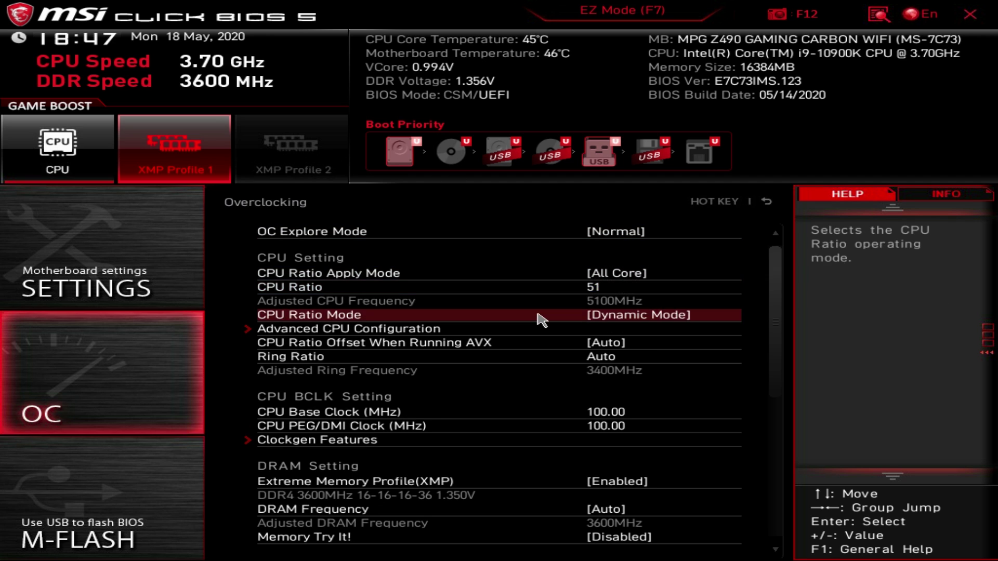
{"action": "left_click", "coordinate": [558, 288]}
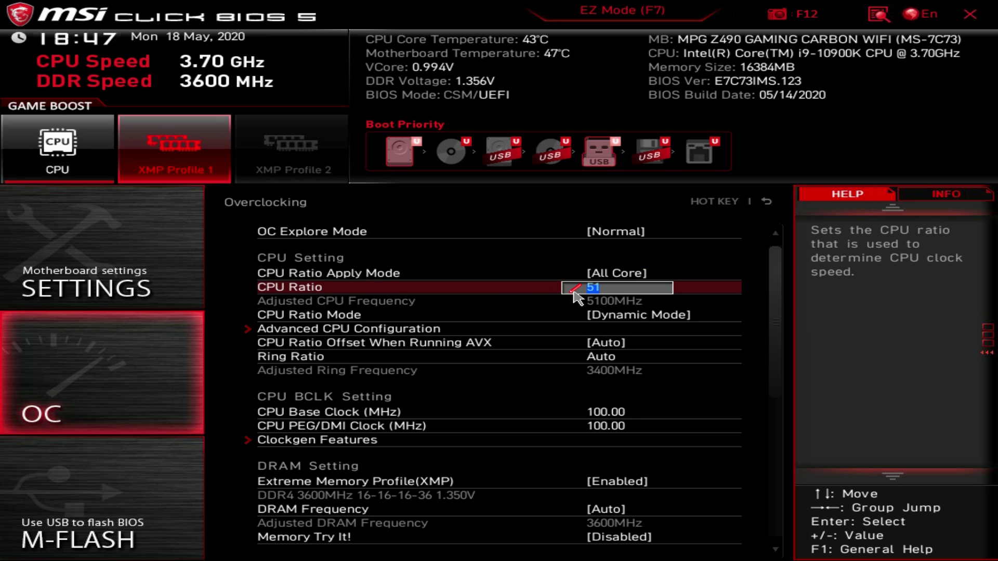
Set the CPU Core Voltage in the overclocking Voltage Setting section to 1.300
{"action": "left_click", "coordinate": [522, 357]}
{"action": "scroll", "coordinate": [521, 358], "scroll_direction": "down", "scroll_amount": 8}
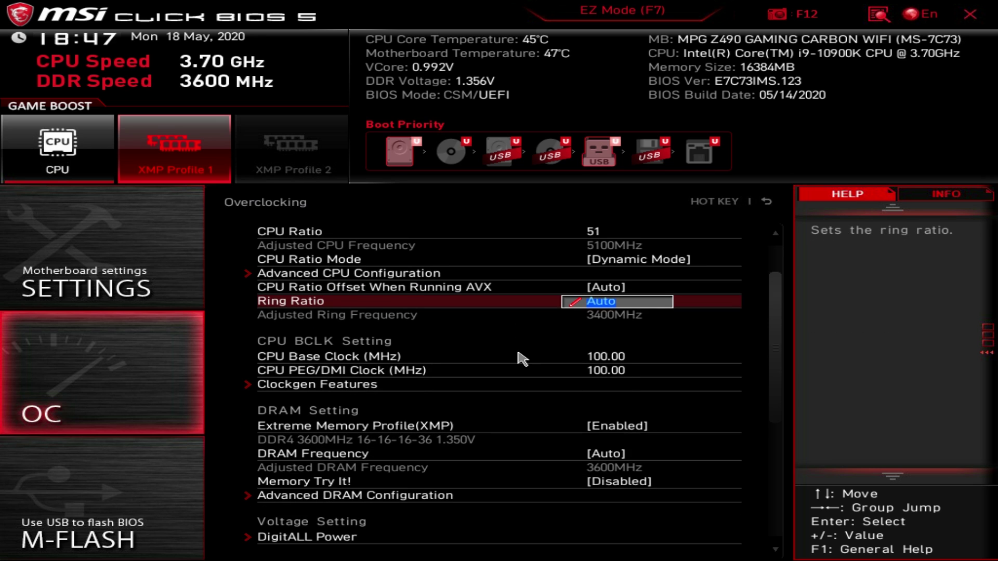
{"action": "scroll", "coordinate": [521, 358], "scroll_direction": "down", "scroll_amount": 8}
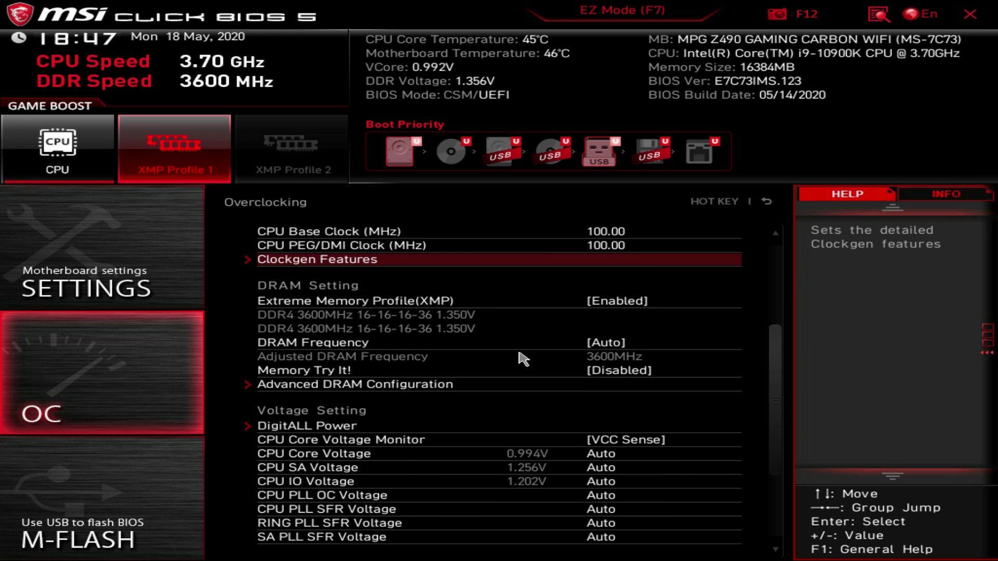
{"action": "scroll", "coordinate": [522, 359], "scroll_direction": "down", "scroll_amount": 2}
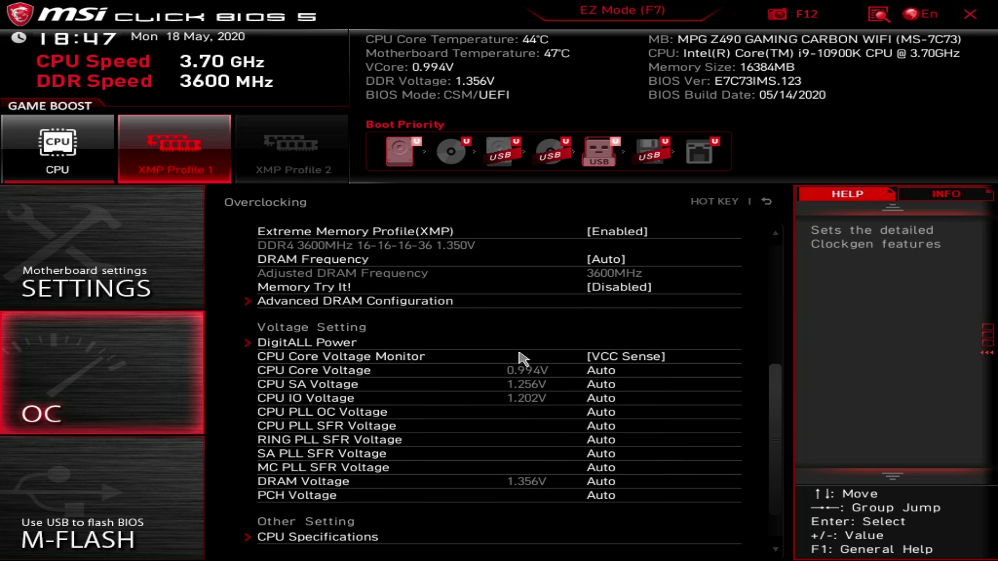
{"action": "left_click", "coordinate": [491, 374]}
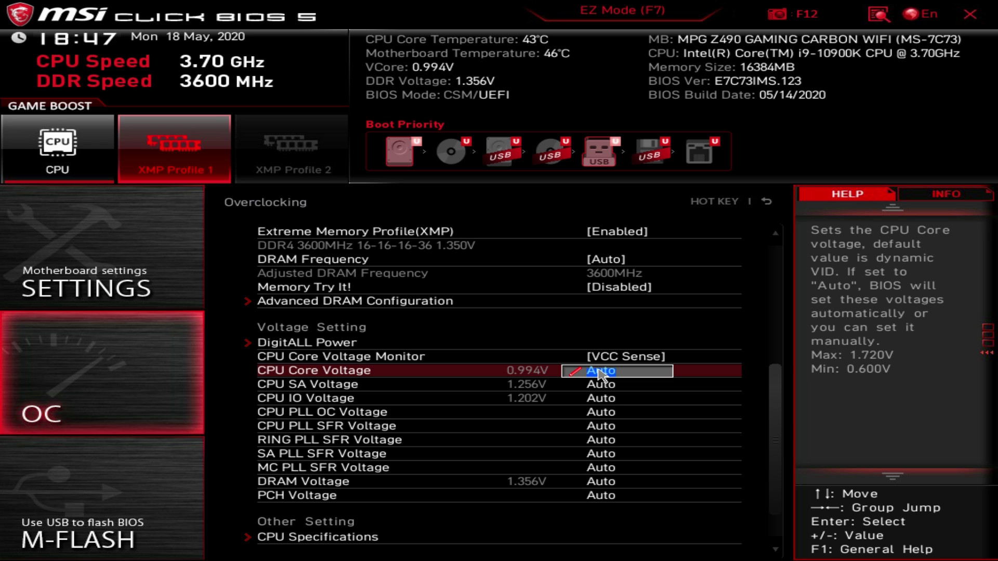
{"action": "type", "text": "1.300"}
{"action": "key", "text": "Return"}
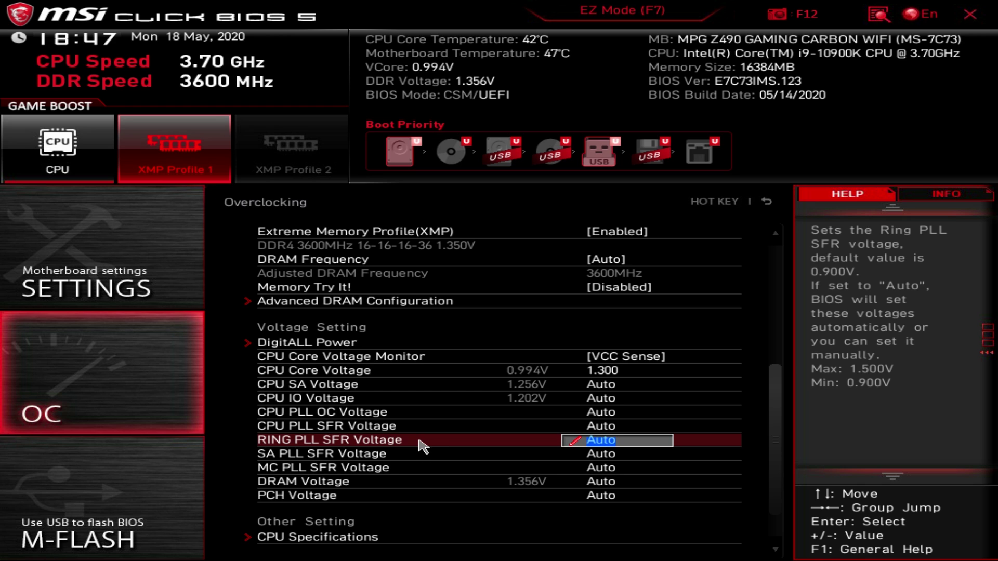
Examine the Advanced CPU Configuration page in the CPU Setting section, returning to the Overclocking list
{"action": "scroll", "coordinate": [419, 406], "scroll_direction": "up", "scroll_amount": 7}
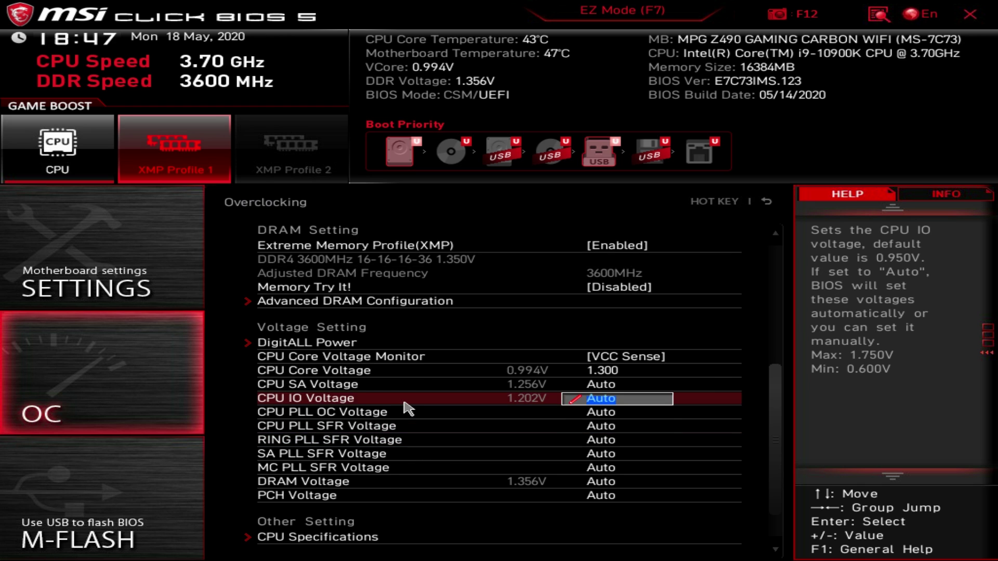
{"action": "scroll", "coordinate": [419, 405], "scroll_direction": "up", "scroll_amount": 10}
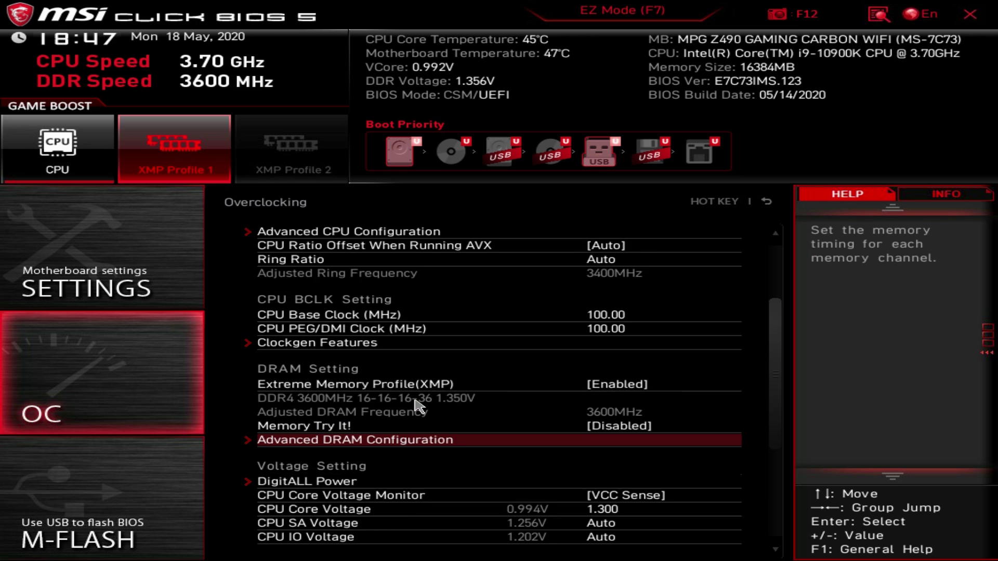
{"action": "left_click", "coordinate": [359, 343]}
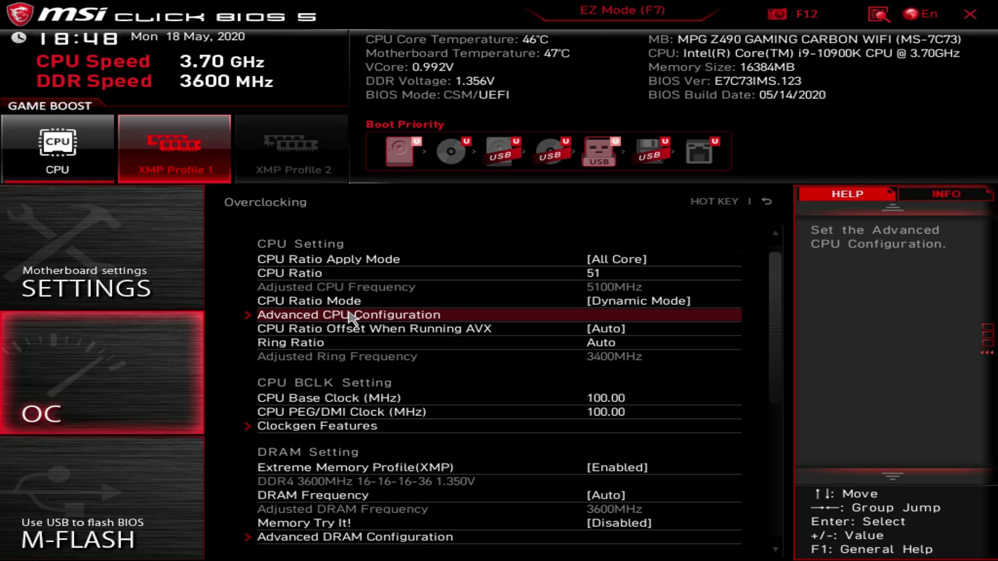
{"action": "left_click", "coordinate": [350, 315]}
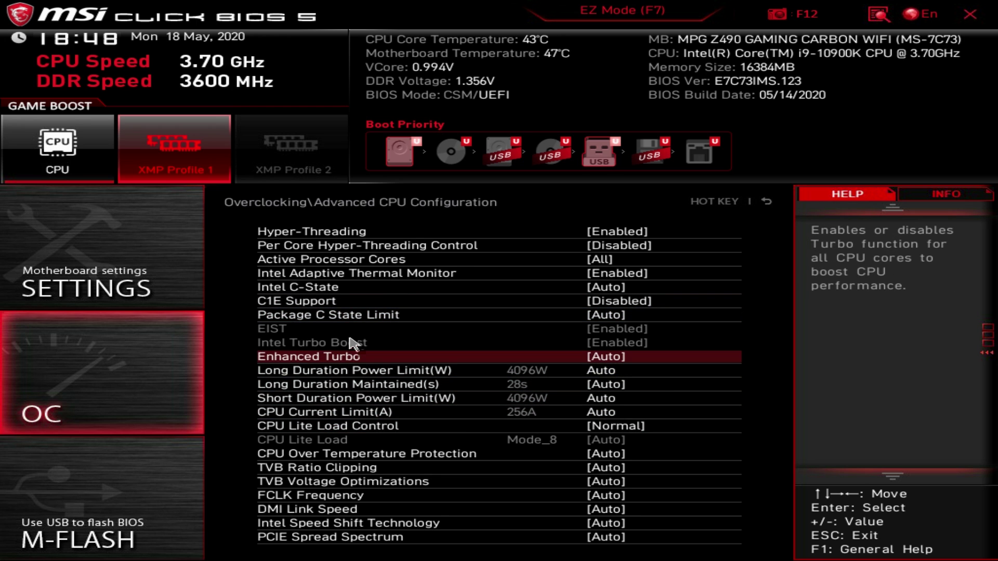
{"action": "key", "text": "Escape"}
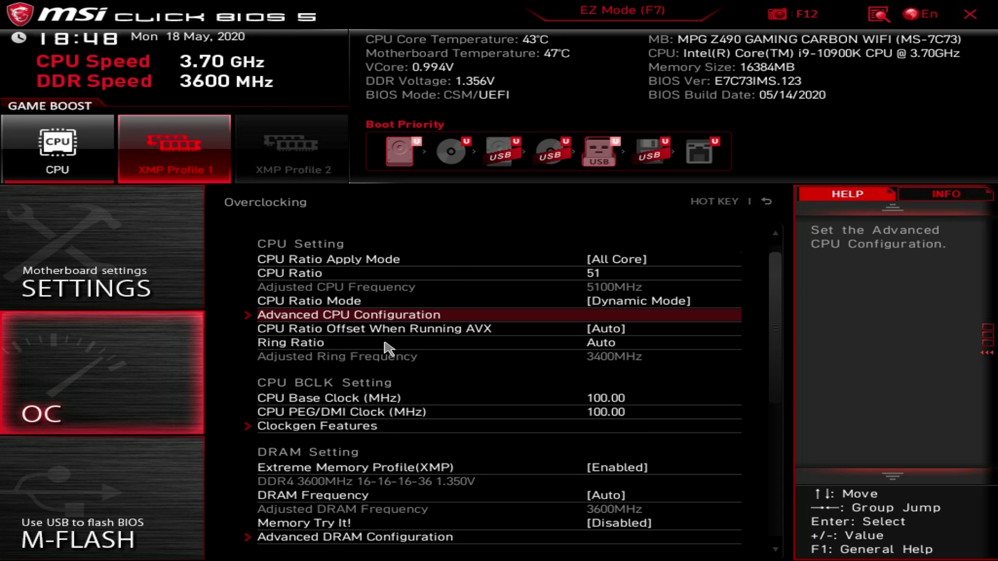
Examine the Clockgen Features page in the CPU BCLK Setting section, returning to the Overclocking list
{"action": "key", "text": "Down"}
{"action": "key", "text": "Down"}
{"action": "key", "text": "Return"}
{"action": "key", "text": "Escape"}
{"action": "scroll", "coordinate": [353, 366], "scroll_direction": "down", "scroll_amount": 1}
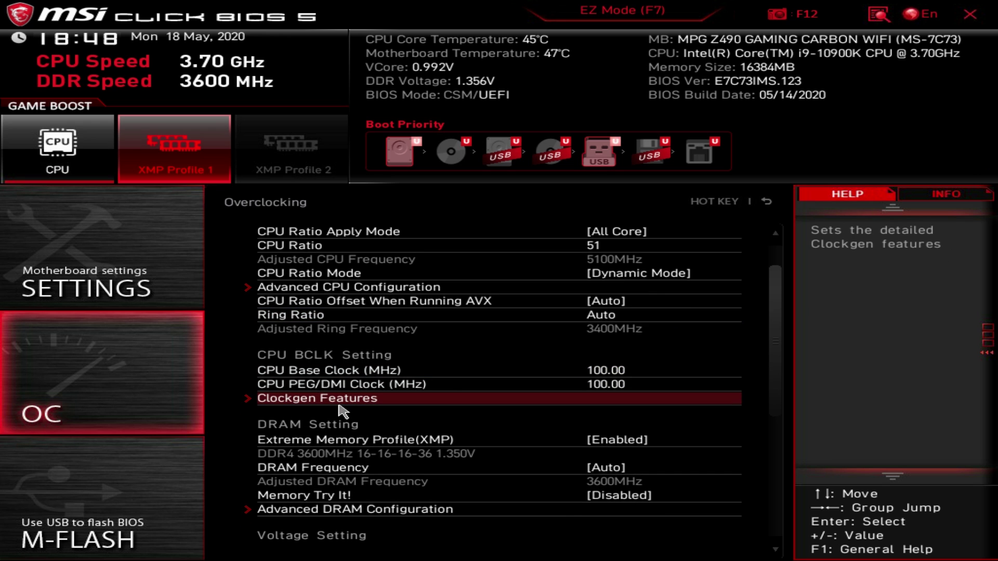
{"action": "left_click", "coordinate": [342, 406]}
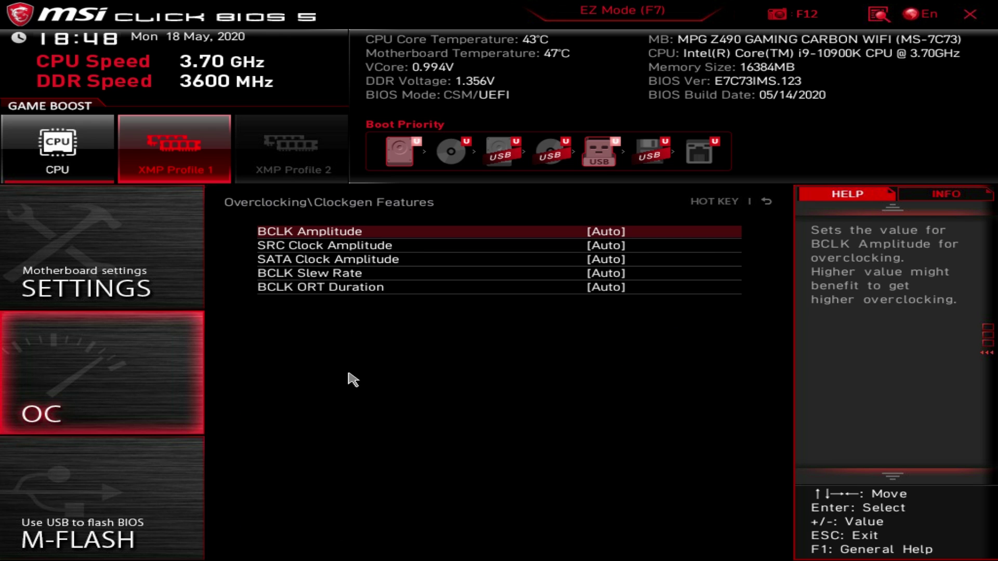
{"action": "key", "text": "Escape"}
Open Advanced DRAM Configuration in the DRAM Setting section and examine the memory timing groups
{"action": "left_click", "coordinate": [371, 385]}
{"action": "scroll", "coordinate": [370, 388], "scroll_direction": "down", "scroll_amount": 3}
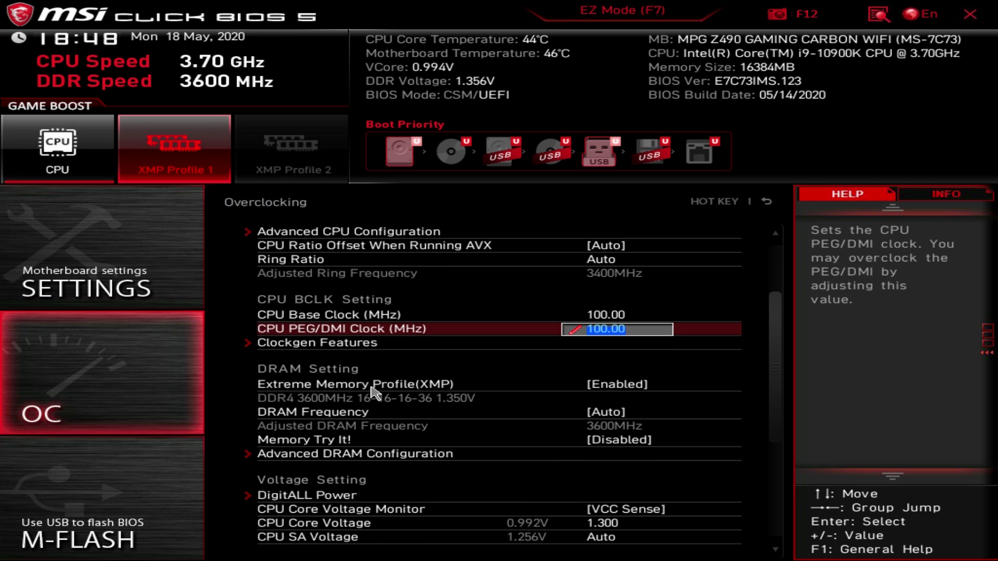
{"action": "key", "text": "Escape"}
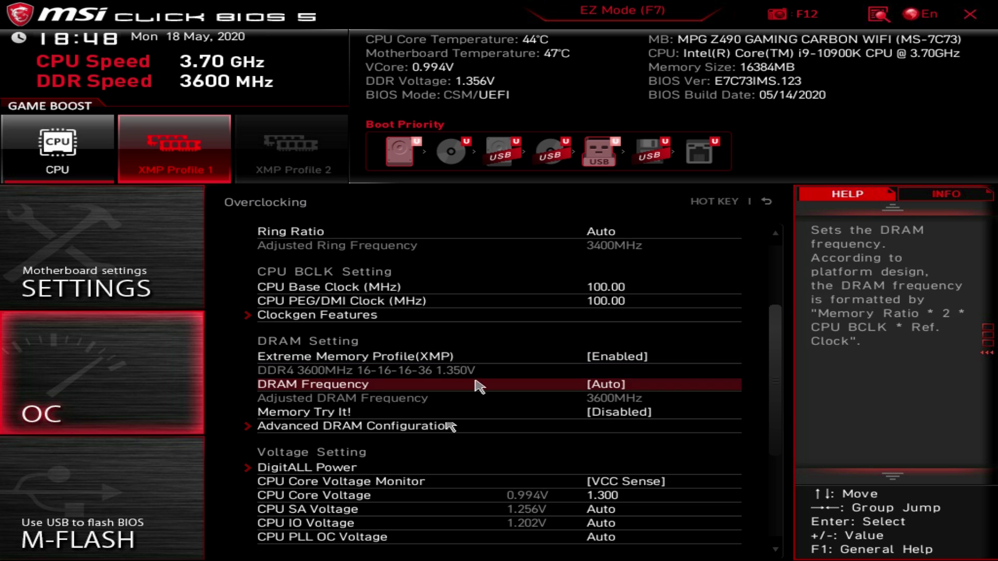
{"action": "left_click", "coordinate": [301, 430]}
{"action": "scroll", "coordinate": [483, 447], "scroll_direction": "down", "scroll_amount": 1}
{"action": "scroll", "coordinate": [479, 441], "scroll_direction": "up", "scroll_amount": 1}
{"action": "scroll", "coordinate": [476, 439], "scroll_direction": "down", "scroll_amount": 1}
{"action": "scroll", "coordinate": [473, 437], "scroll_direction": "up", "scroll_amount": 1}
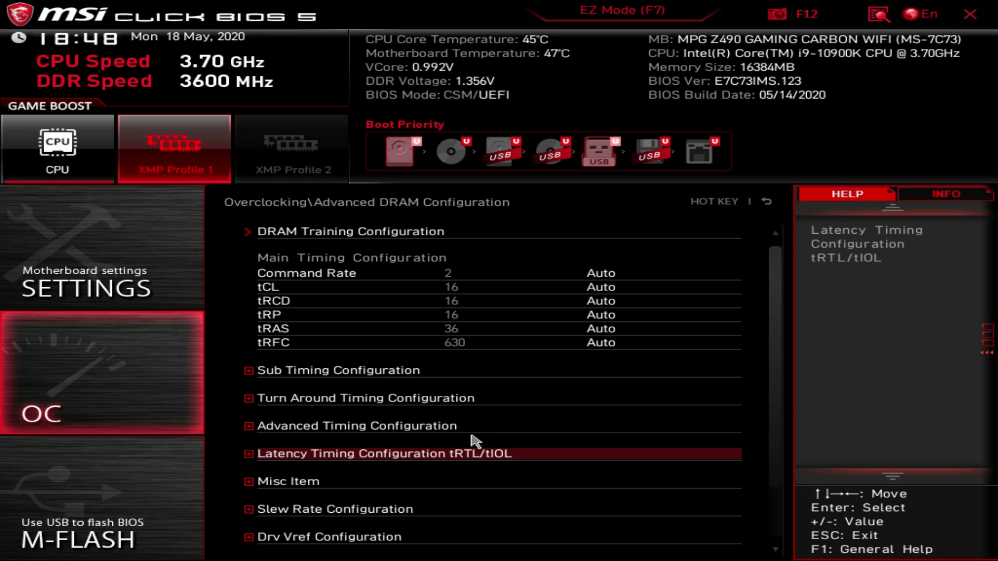
Expand and collapse Sub Timing Configuration to examine its memory timings, and return to the Overclocking list
{"action": "left_click", "coordinate": [249, 372]}
{"action": "left_click", "coordinate": [249, 371]}
{"action": "left_click", "coordinate": [249, 371]}
{"action": "left_click", "coordinate": [249, 371]}
{"action": "left_click", "coordinate": [249, 371]}
{"action": "left_click", "coordinate": [249, 371]}
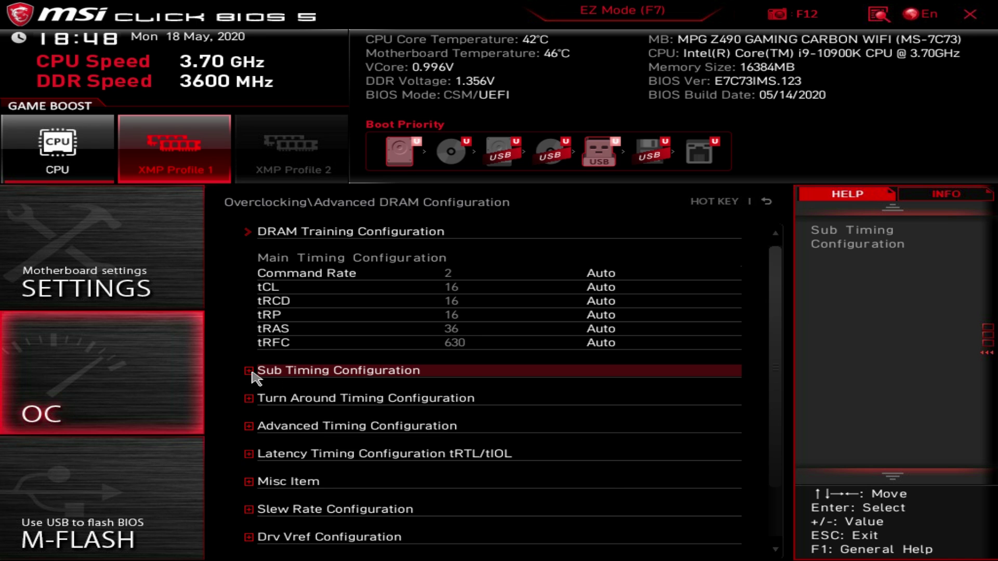
{"action": "key", "text": "Escape"}
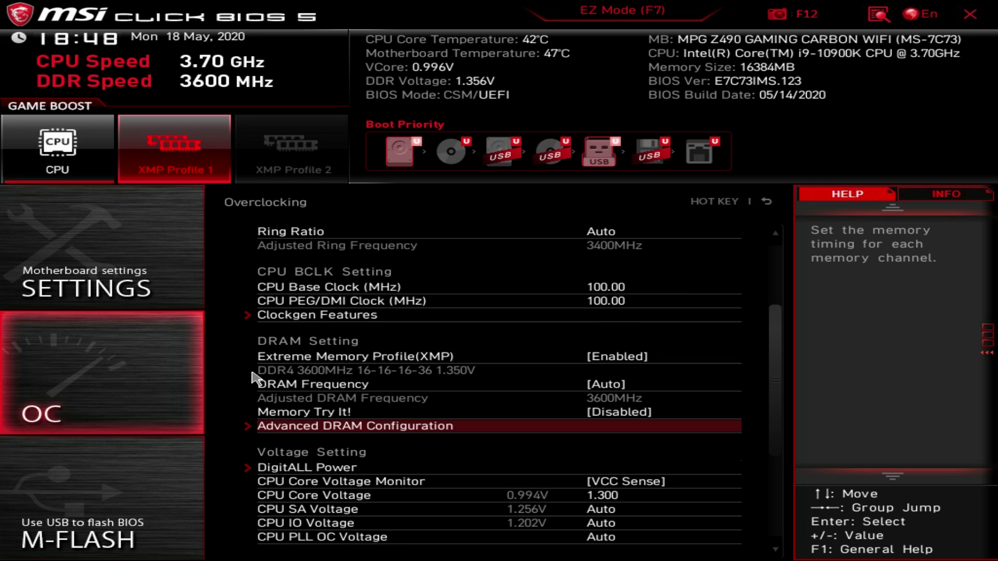
Examine the DigitALL Power page in the Voltage Setting section, returning to the Overclocking list
{"action": "scroll", "coordinate": [270, 410], "scroll_direction": "down", "scroll_amount": 4}
{"action": "left_click", "coordinate": [293, 413]}
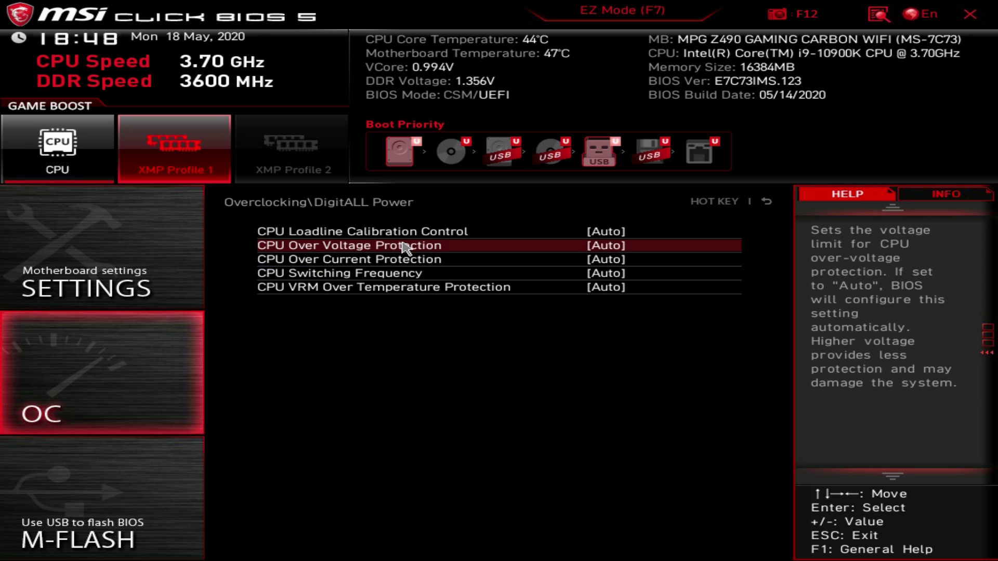
{"action": "key", "text": "Escape"}
Examine the CPU Specifications page in Other Setting and its CPU Technology Support subpage, returning to the Overclocking list
{"action": "scroll", "coordinate": [407, 314], "scroll_direction": "down", "scroll_amount": 3}
{"action": "scroll", "coordinate": [406, 409], "scroll_direction": "down", "scroll_amount": 2}
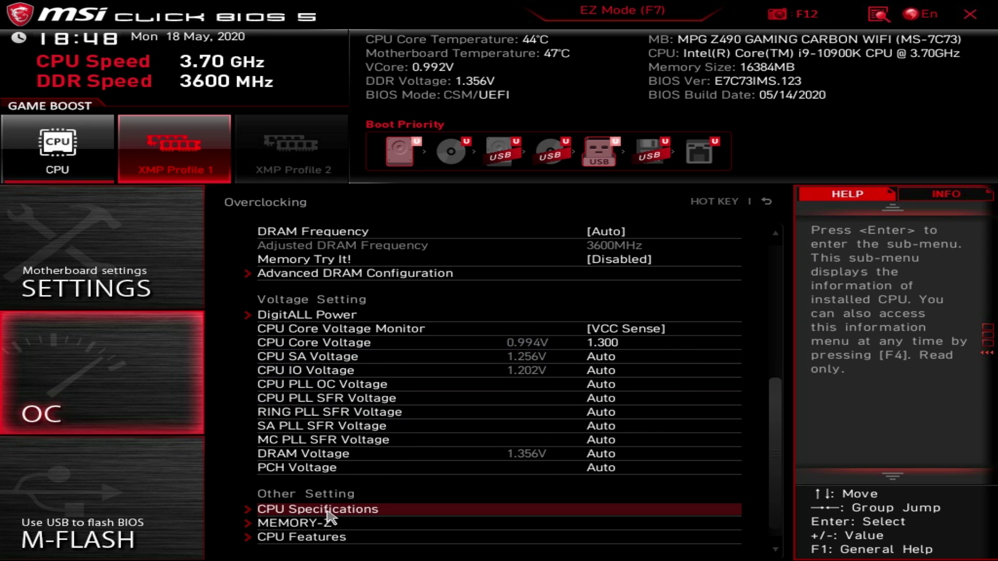
{"action": "left_click", "coordinate": [328, 515]}
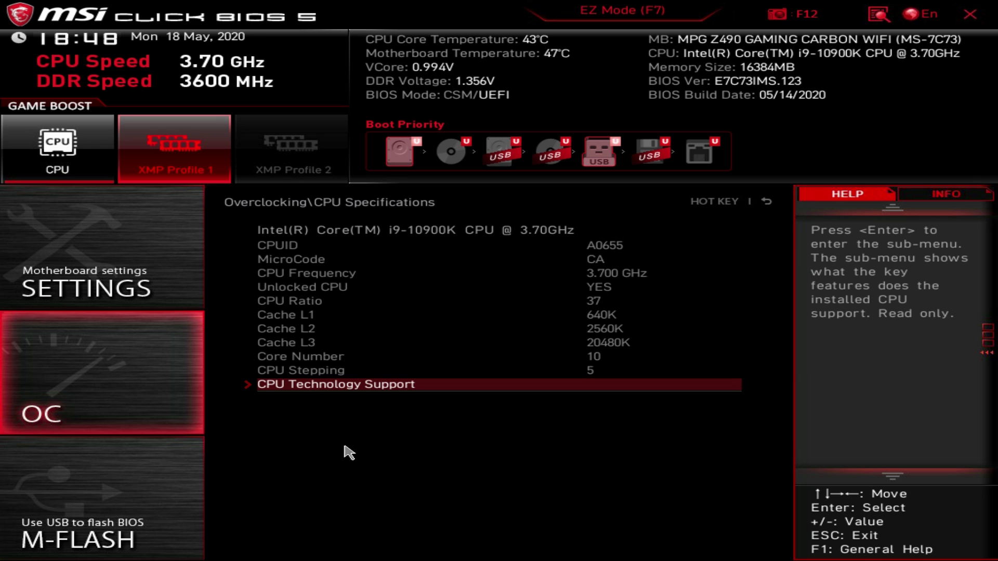
{"action": "key", "text": "Escape"}
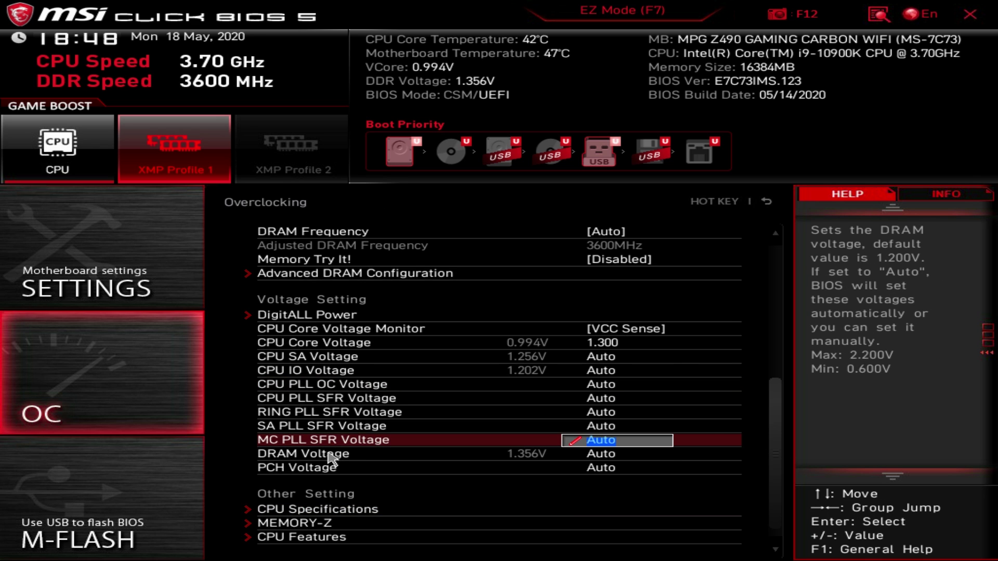
{"action": "left_click", "coordinate": [330, 509]}
{"action": "left_click", "coordinate": [304, 387]}
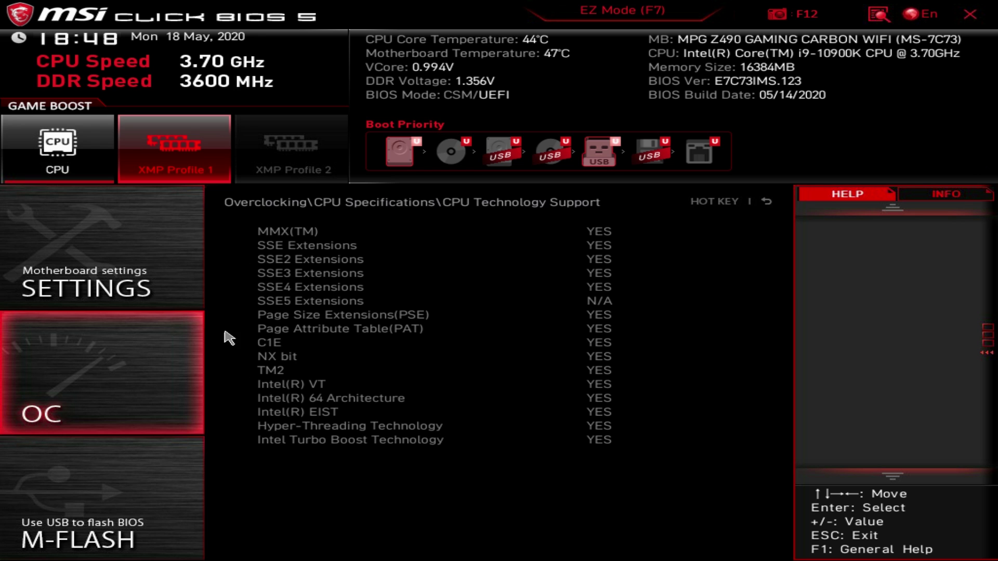
{"action": "key", "text": "Escape"}
{"action": "key", "text": "Escape"}
Examine the DIMMA2 Memory SPD details in the MEMORY-Z page, returning to the Overclocking list
{"action": "scroll", "coordinate": [252, 508], "scroll_direction": "down", "scroll_amount": 5}
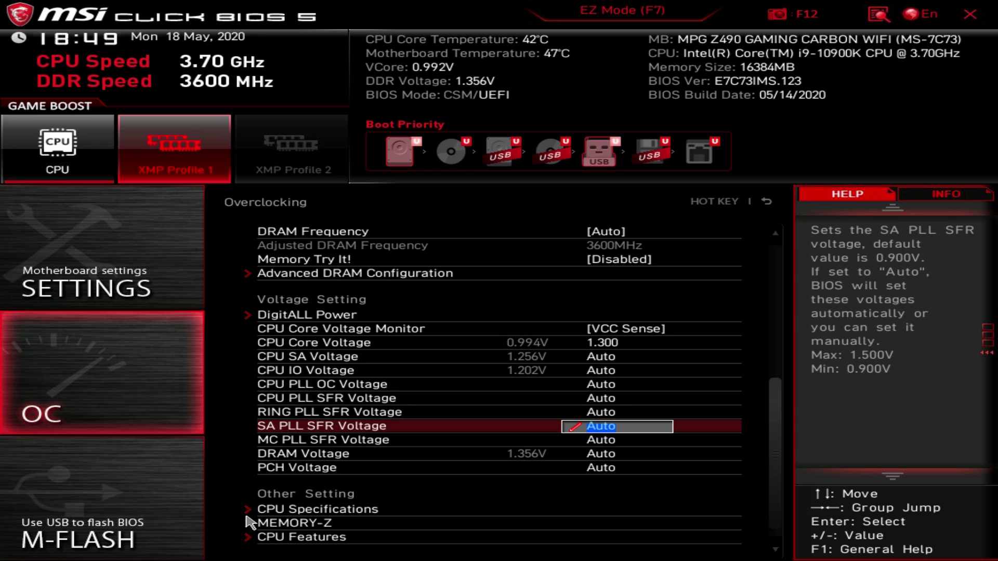
{"action": "left_click", "coordinate": [263, 519]}
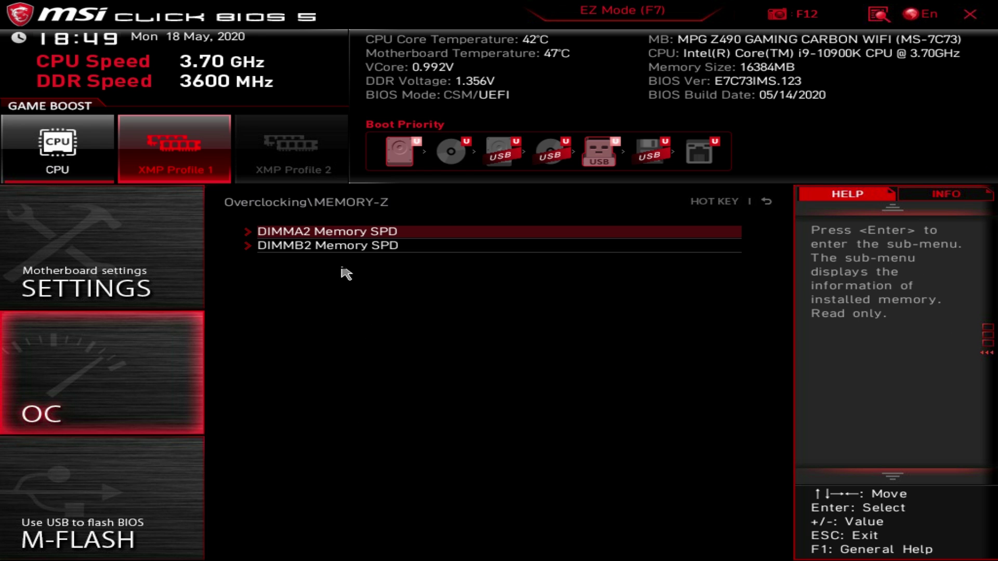
{"action": "left_click", "coordinate": [332, 234]}
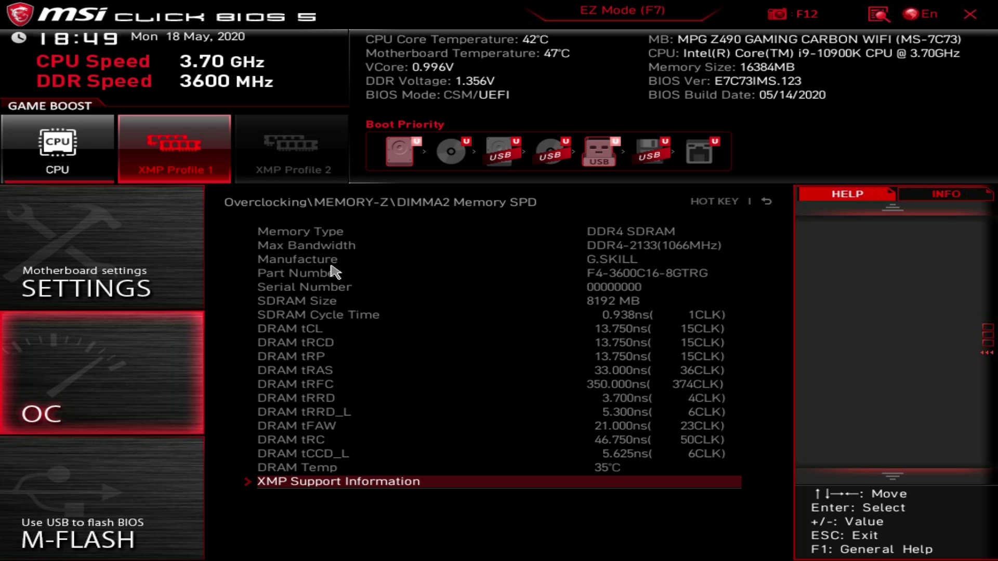
{"action": "key", "text": "Escape"}
{"action": "key", "text": "Escape"}
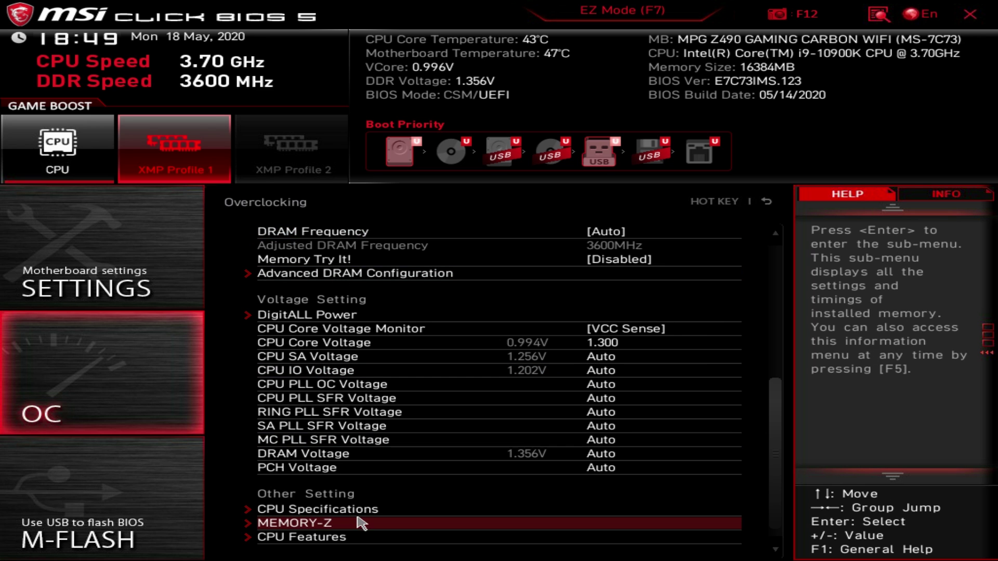
Examine the CPU Features page in the Other Setting section, returning to the Overclocking list
{"action": "key", "text": "Up"}
{"action": "key", "text": "Down"}
{"action": "key", "text": "Return"}
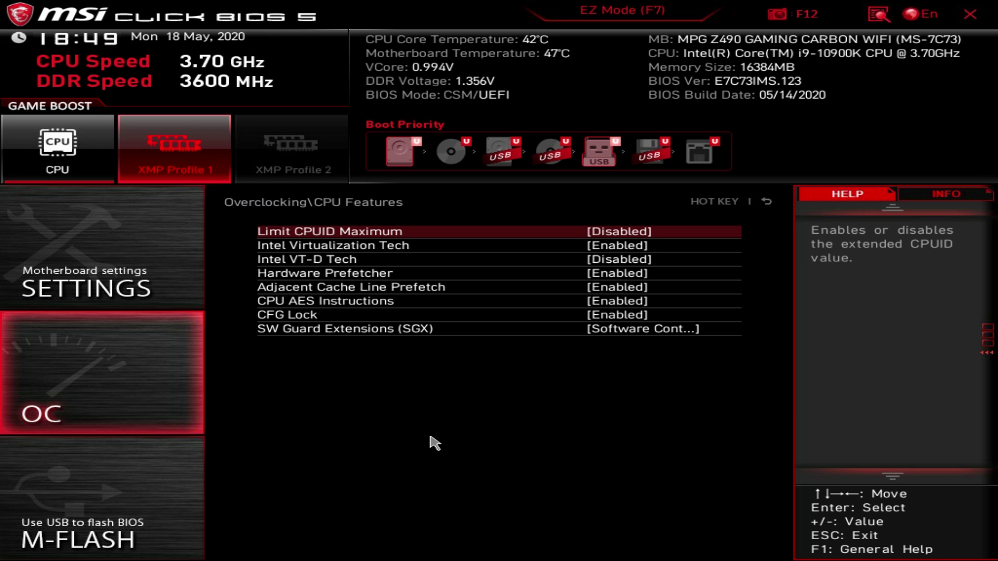
{"action": "key", "text": "Escape"}
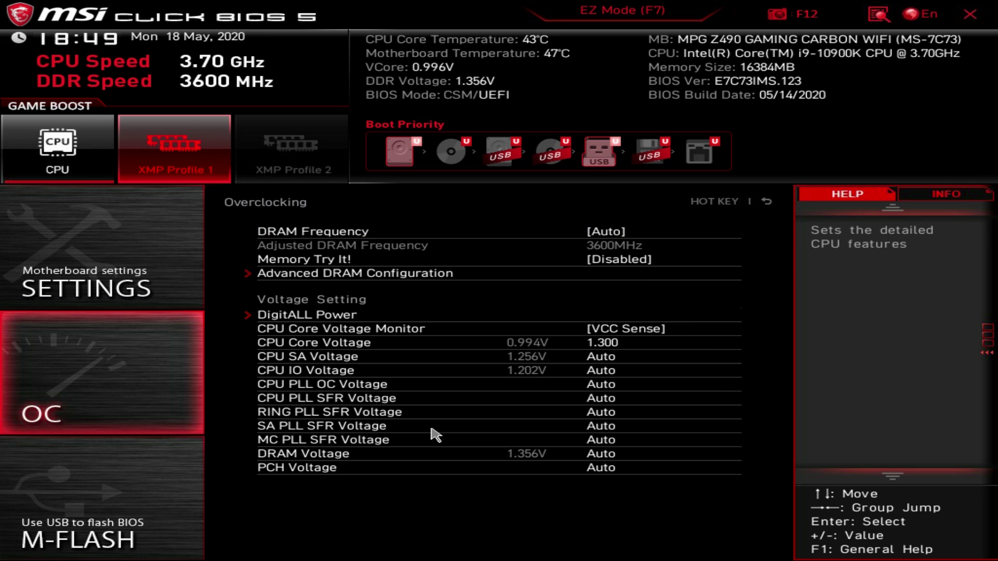
Set OC Explore Mode at the beginning of the Overclocking list to Expert
{"action": "scroll", "coordinate": [449, 434], "scroll_direction": "up", "scroll_amount": 1}
{"action": "scroll", "coordinate": [450, 441], "scroll_direction": "up", "scroll_amount": 5}
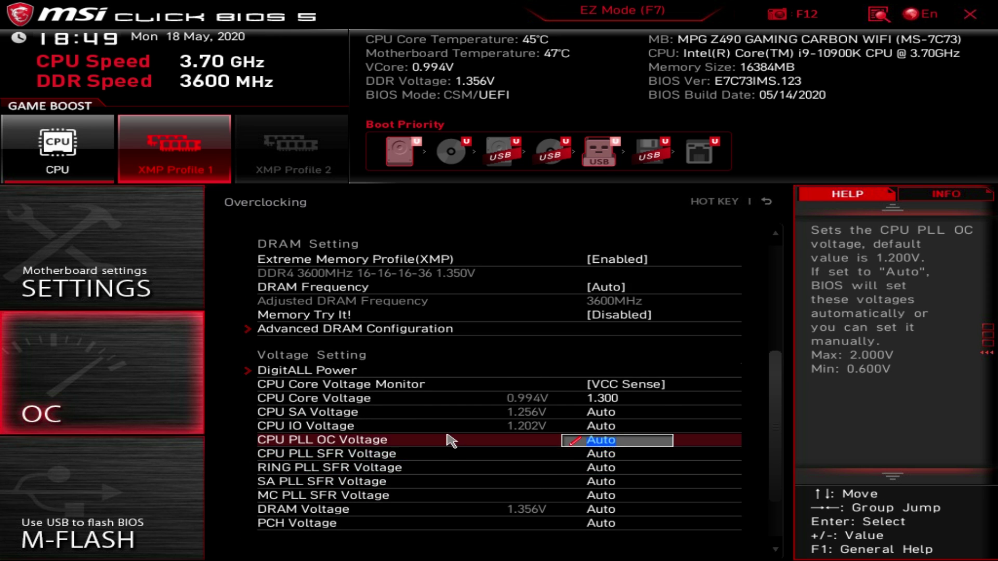
{"action": "scroll", "coordinate": [461, 441], "scroll_direction": "up", "scroll_amount": 4}
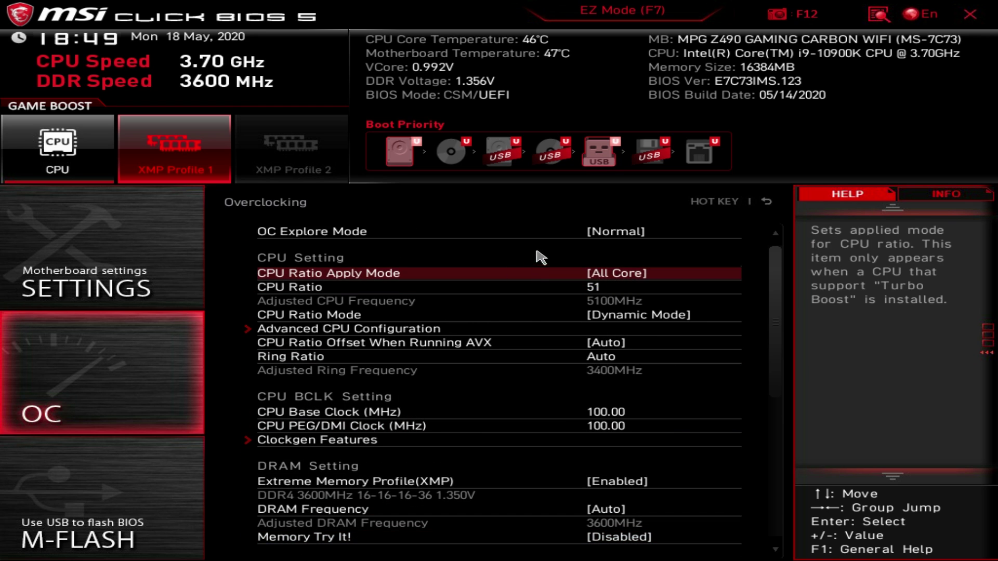
{"action": "left_click", "coordinate": [621, 233]}
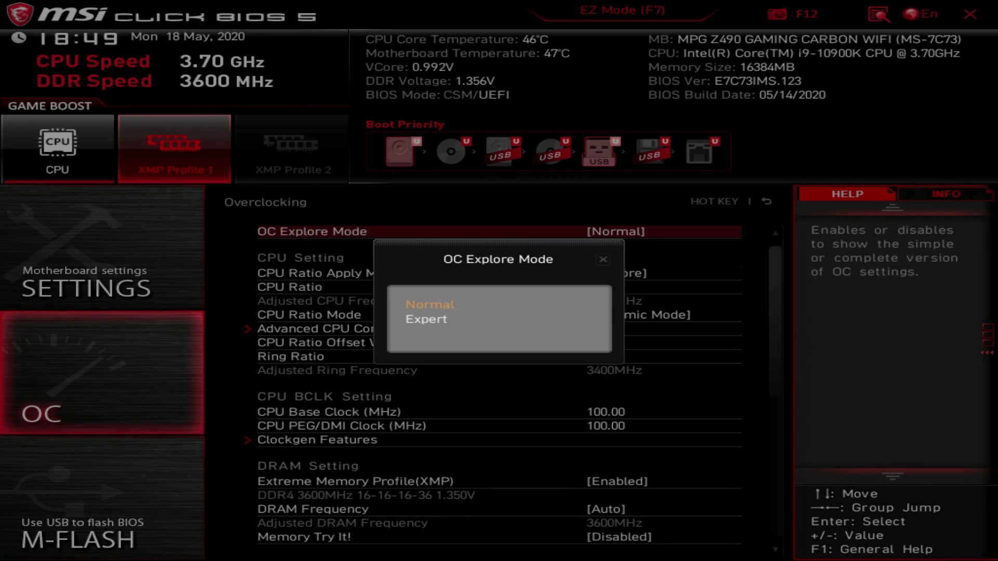
{"action": "left_click", "coordinate": [439, 319]}
Examine the Expert mode options in the CPU, CPU BCLK, DRAM and Voltage Setting sections
{"action": "key", "text": "Down"}
{"action": "key", "text": "Down"}
{"action": "key", "text": "Down"}
{"action": "key", "text": "Down"}
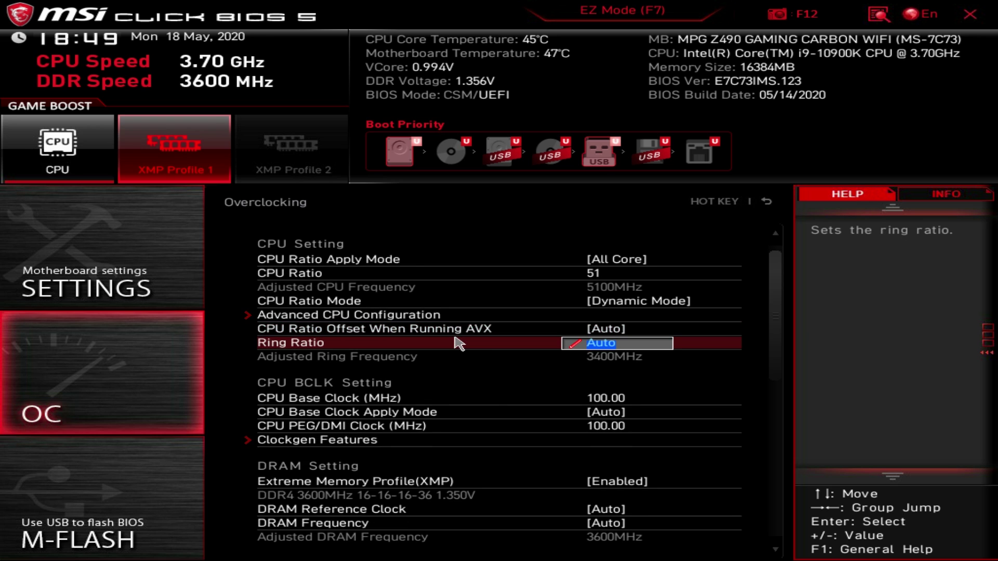
{"action": "scroll", "coordinate": [466, 399], "scroll_direction": "up", "scroll_amount": 5}
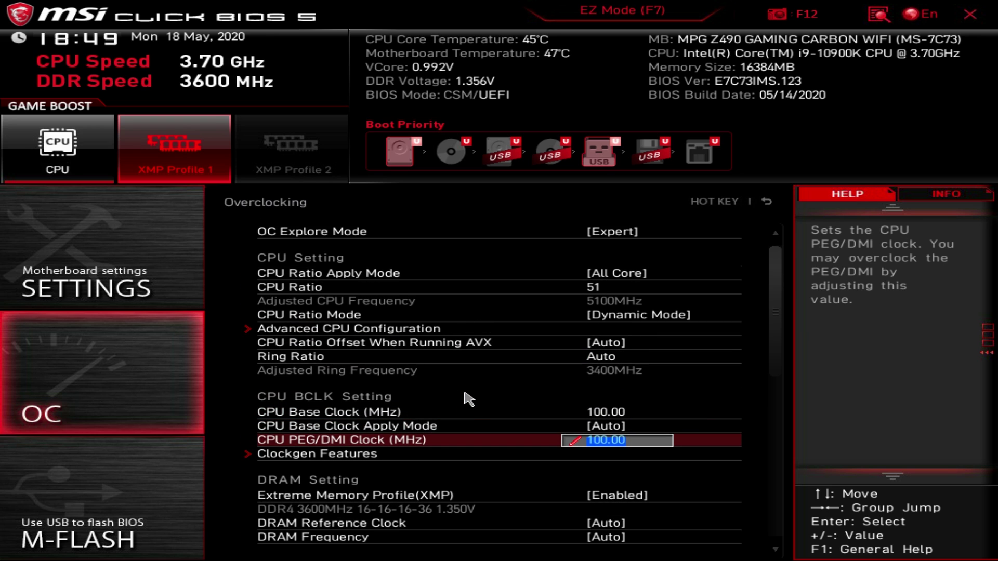
{"action": "scroll", "coordinate": [465, 399], "scroll_direction": "down", "scroll_amount": 5}
{"action": "scroll", "coordinate": [471, 397], "scroll_direction": "down", "scroll_amount": 5}
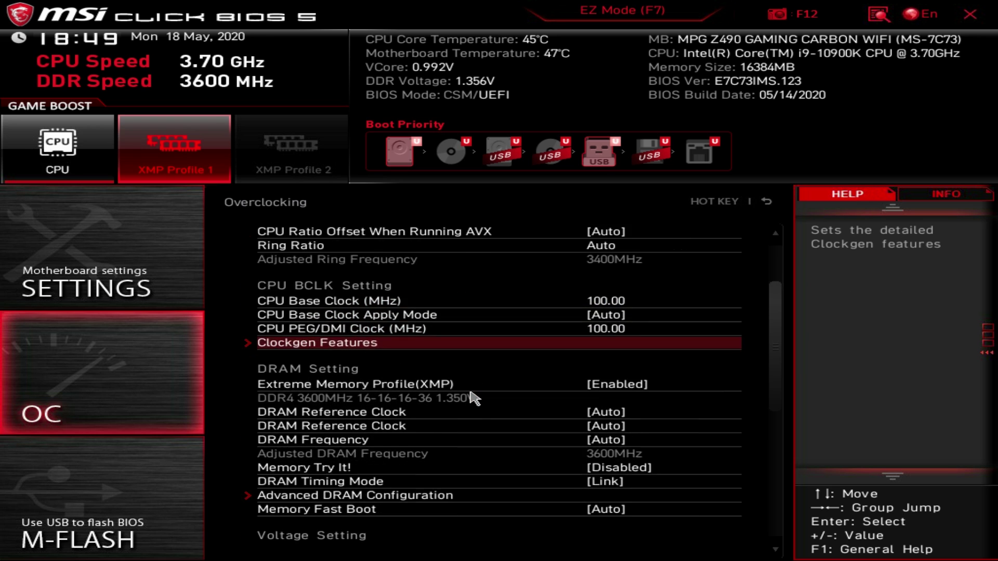
{"action": "scroll", "coordinate": [464, 377], "scroll_direction": "up", "scroll_amount": 5}
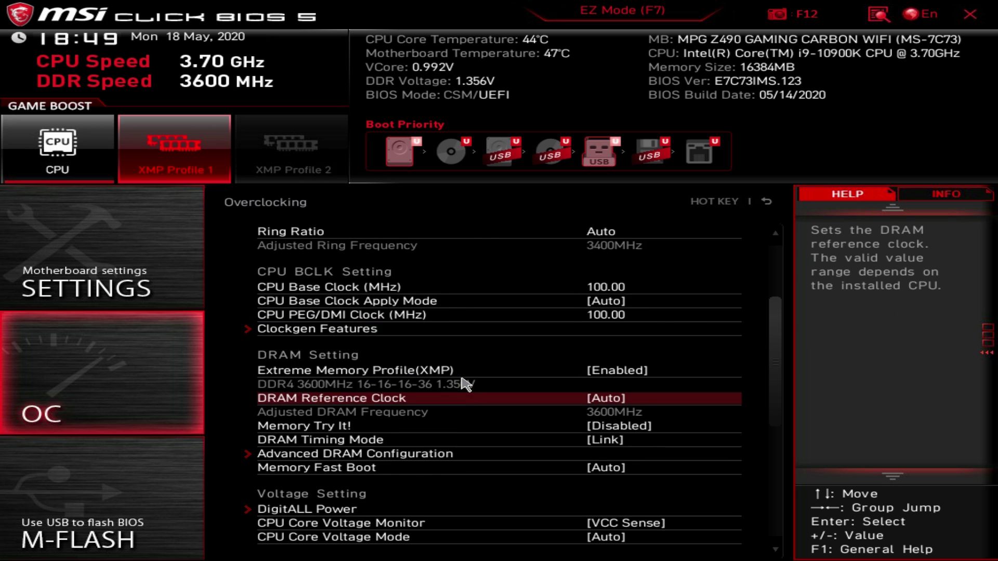
{"action": "left_click", "coordinate": [461, 377]}
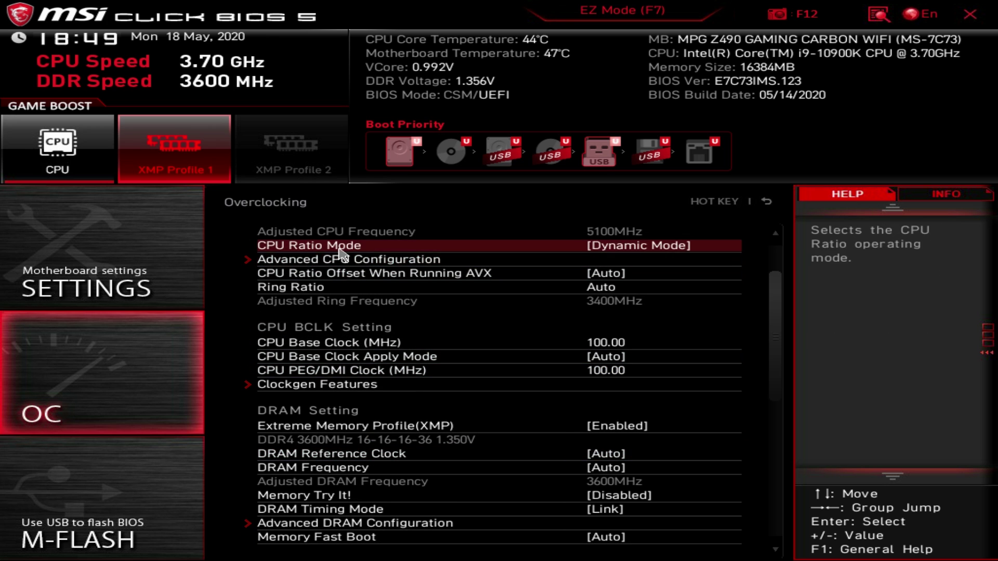
Set Per Core Hyper-Threading Control to Enabled in Advanced CPU Configuration
{"action": "left_click", "coordinate": [344, 260]}
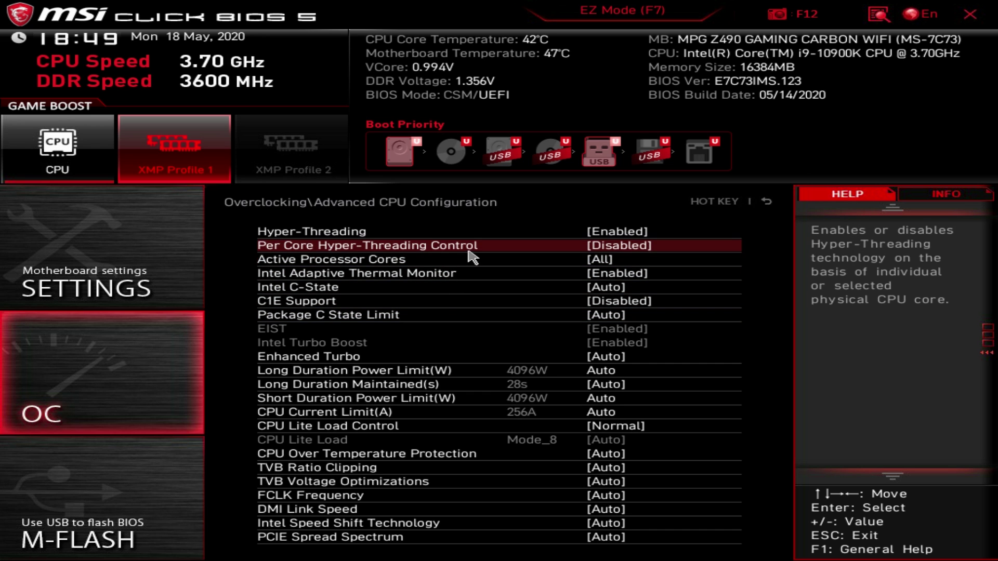
{"action": "left_click", "coordinate": [614, 251]}
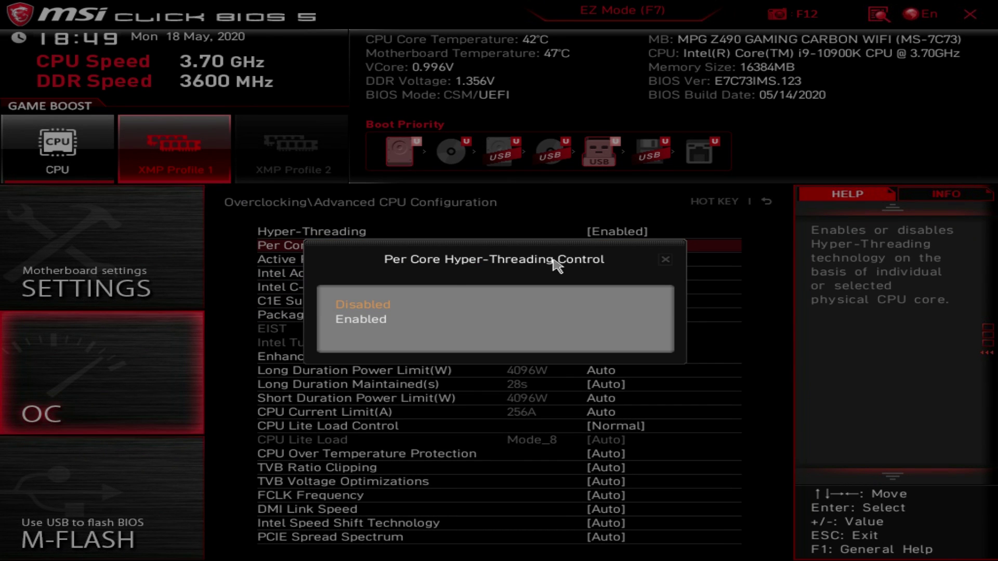
{"action": "left_click", "coordinate": [394, 318]}
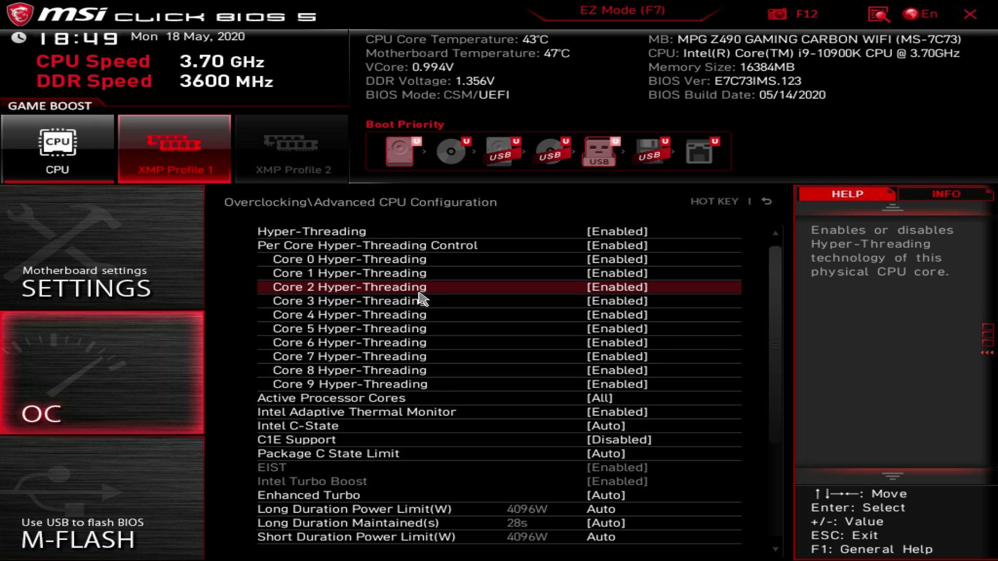
Set Per Core Hyper-Threading Control back to Disabled and return to the Overclocking list
{"action": "left_click", "coordinate": [629, 251]}
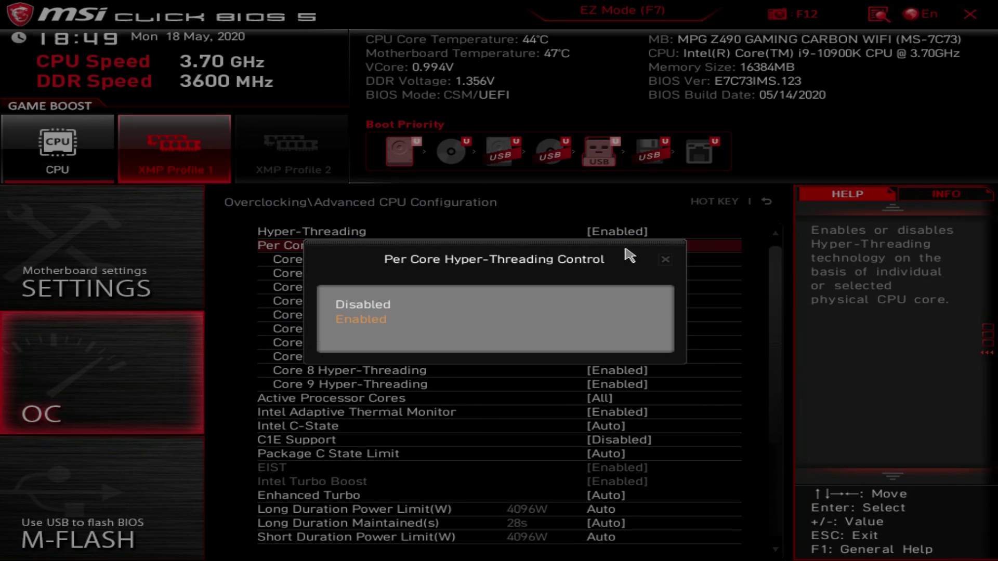
{"action": "left_click", "coordinate": [388, 292]}
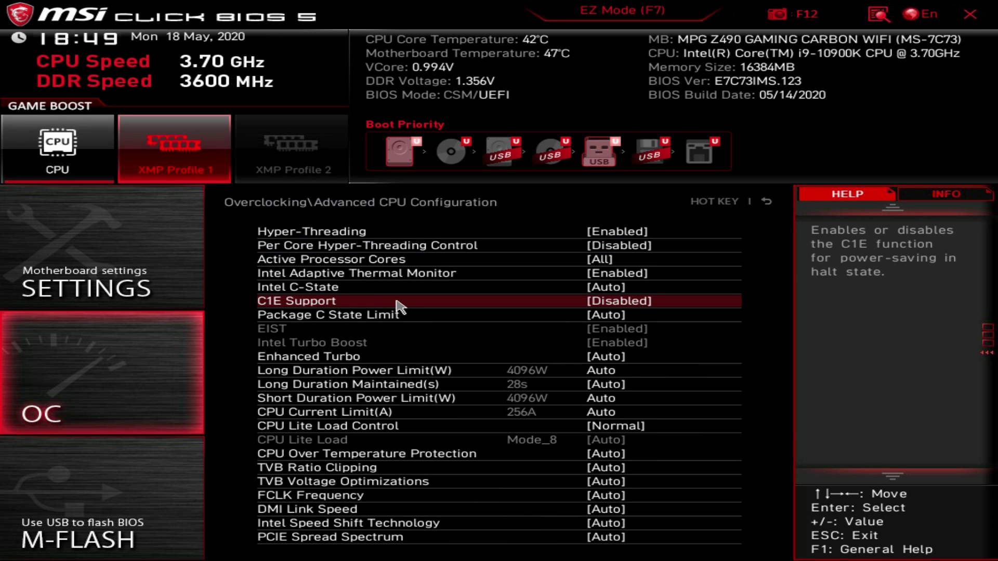
{"action": "key", "text": "Escape"}
Leave the Overclocking list and examine the save and load options in OC Profiles, returning to the main screen
{"action": "left_click", "coordinate": [385, 294]}
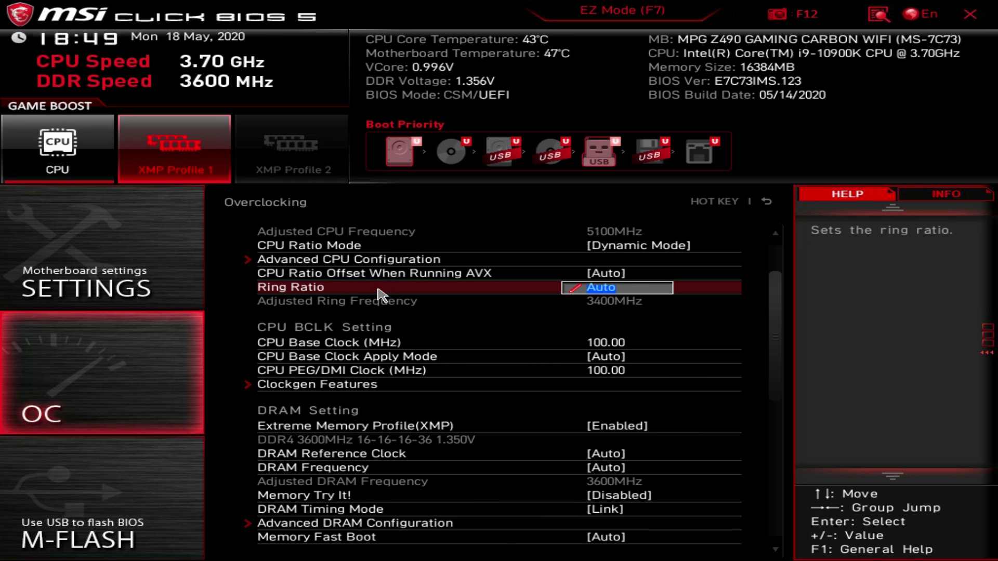
{"action": "key", "text": "Escape"}
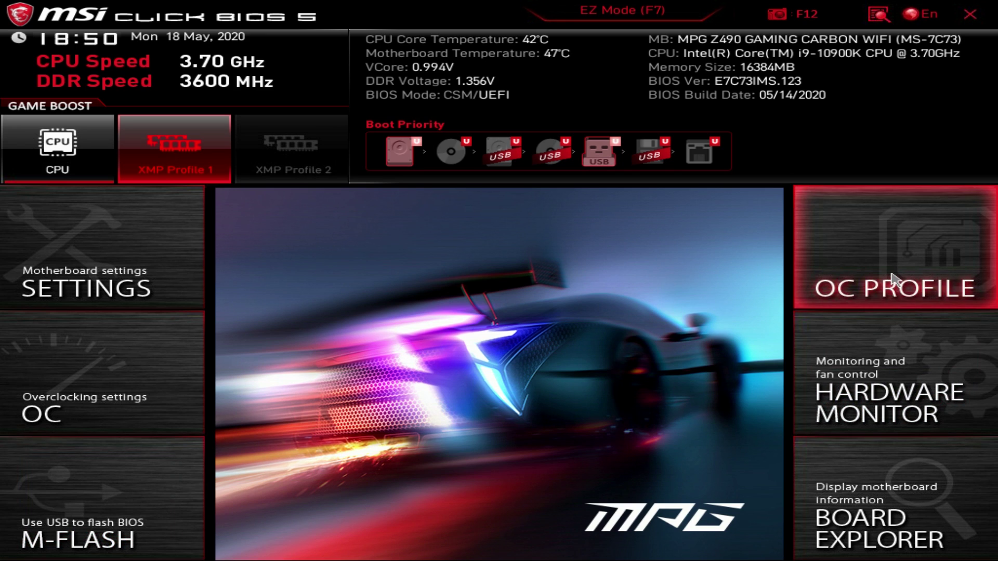
{"action": "left_click", "coordinate": [863, 260]}
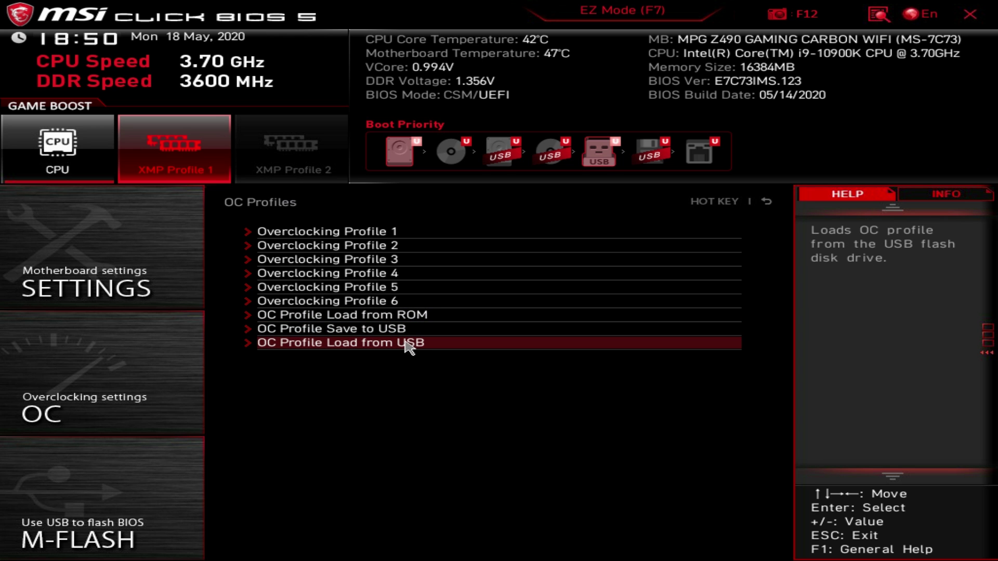
{"action": "key", "text": "Escape"}
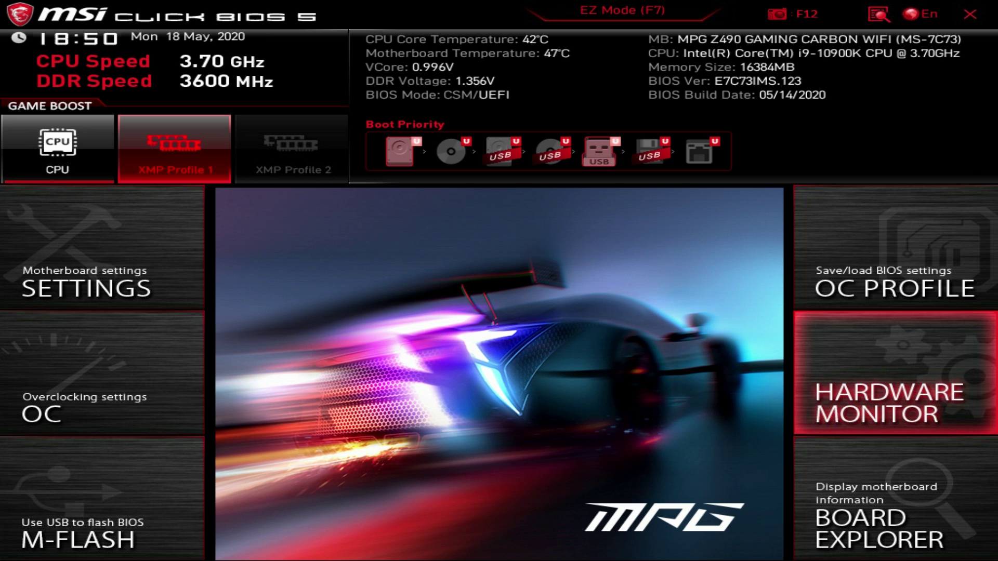
Examine the fan control curve, temperatures and voltages in Hardware Monitor, and close it
{"action": "left_click", "coordinate": [886, 349]}
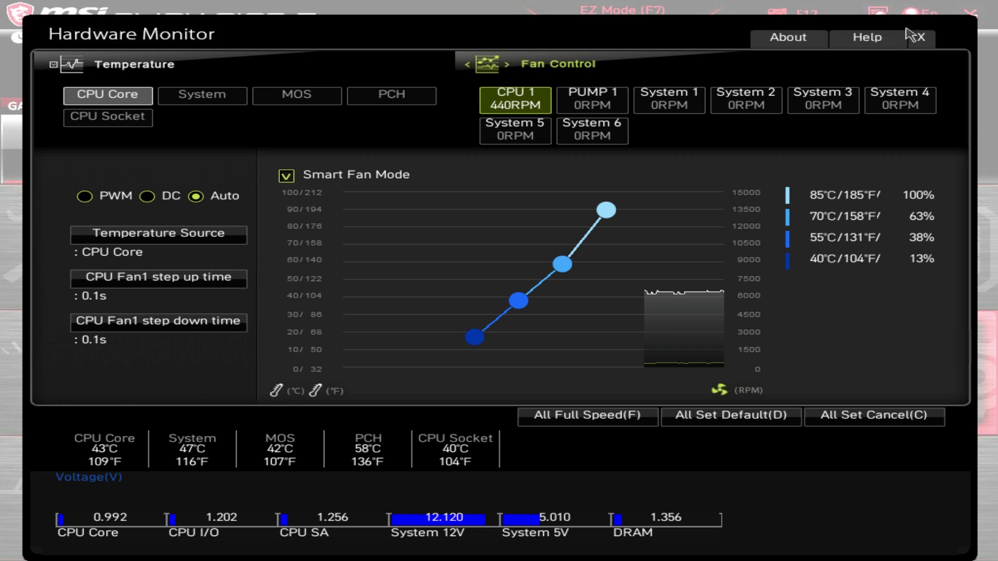
{"action": "left_click", "coordinate": [921, 37]}
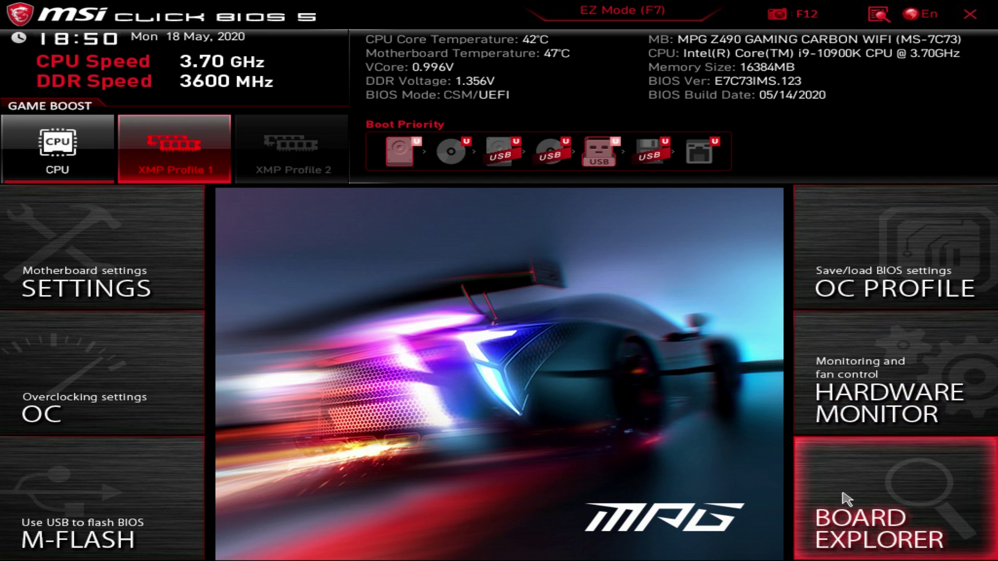
Open Board Explorer and inspect the PCIe x16 slot, memory slots and SATA ports on the board image
{"action": "left_click", "coordinate": [847, 500]}
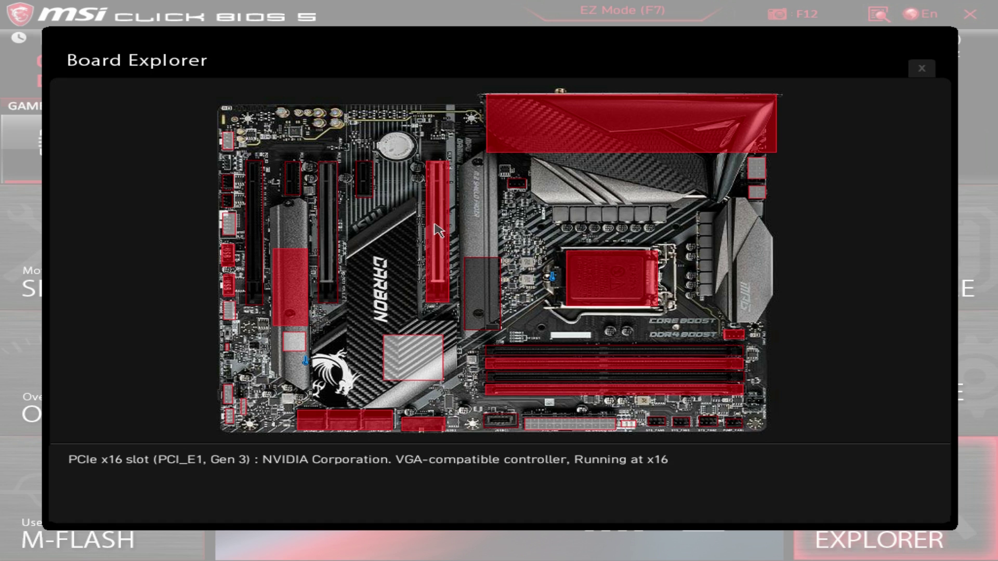
{"action": "mouse_move", "coordinate": [542, 363]}
{"action": "mouse_move", "coordinate": [436, 273]}
{"action": "mouse_move", "coordinate": [381, 424]}
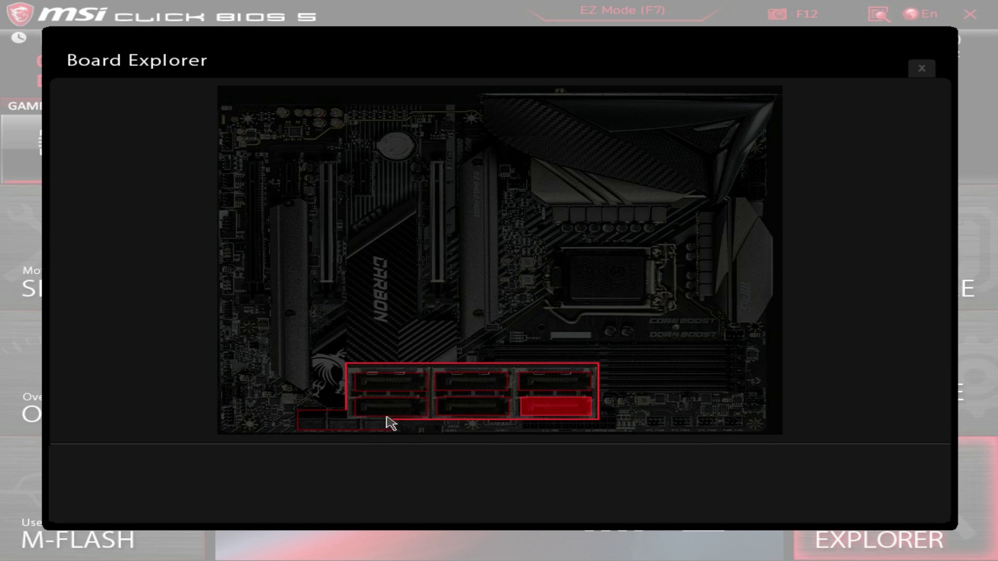
{"action": "mouse_move", "coordinate": [541, 414]}
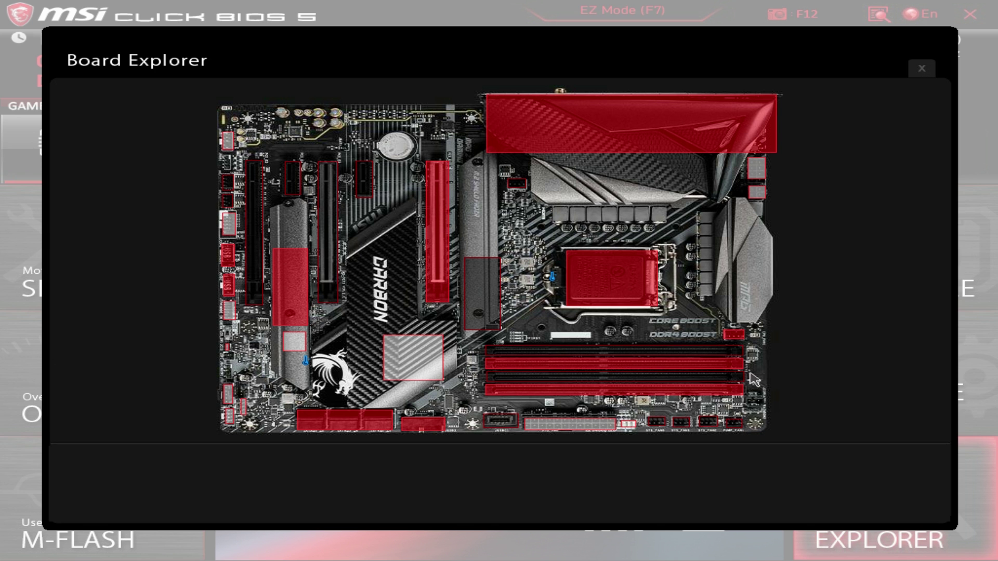
Close Board Explorer and switch to EZ Mode to examine its overview and hotkey help
{"action": "mouse_move", "coordinate": [735, 371]}
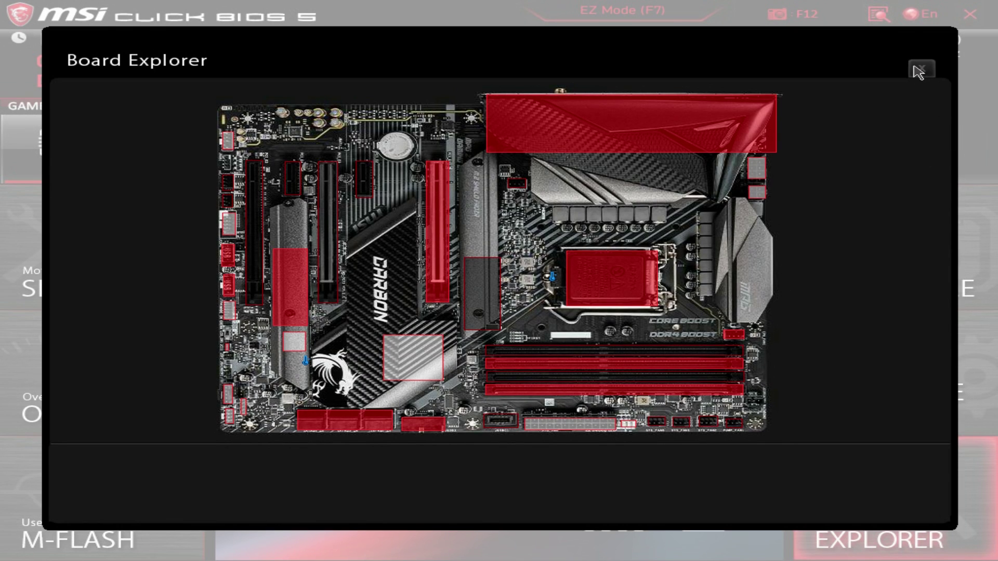
{"action": "left_click", "coordinate": [922, 69]}
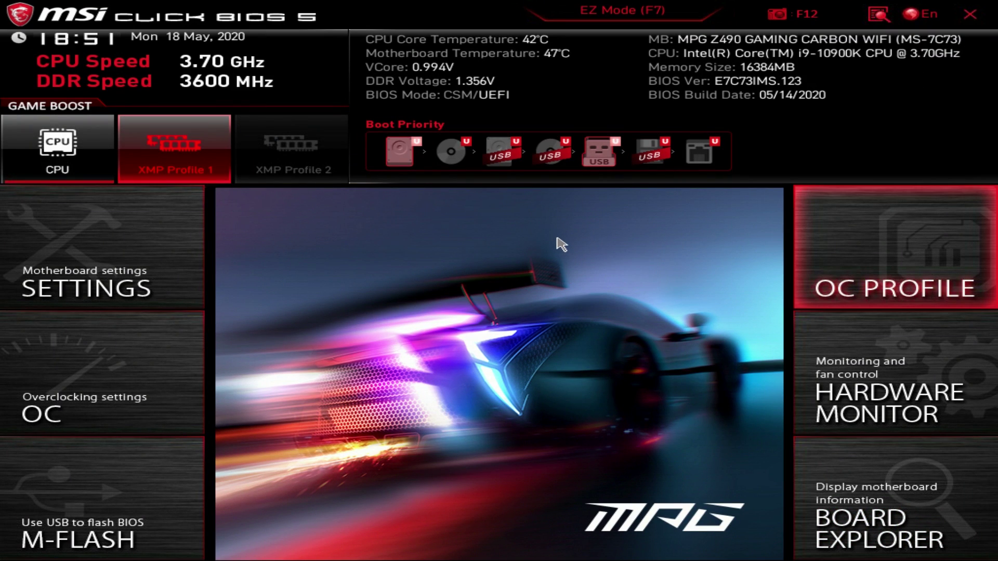
{"action": "key", "text": "F7"}
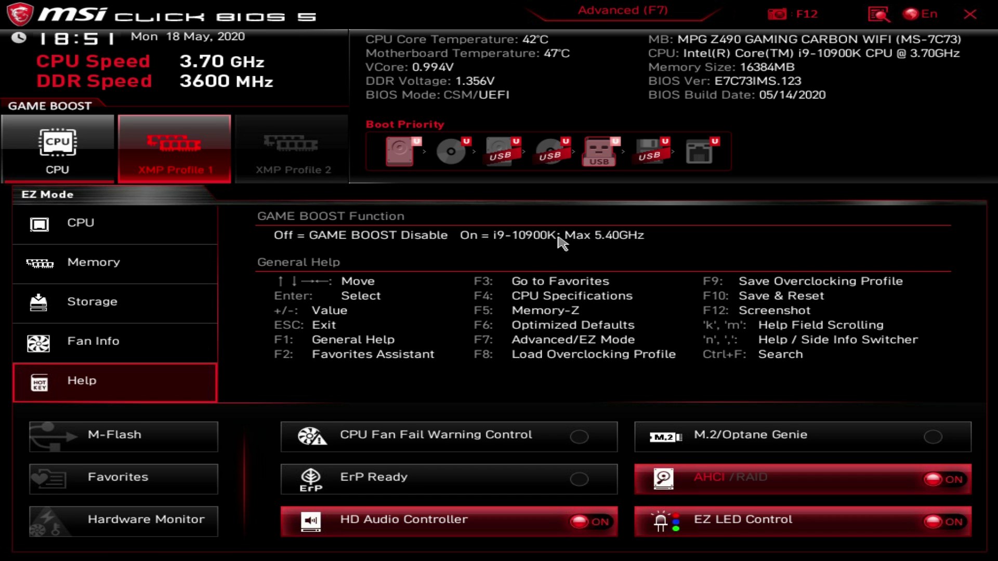
Return to Advanced mode and examine the Extreme Memory Profile (XMP) setting in the Overclocking list
{"action": "key", "text": "F7"}
{"action": "left_click", "coordinate": [102, 372]}
{"action": "left_click", "coordinate": [453, 343]}
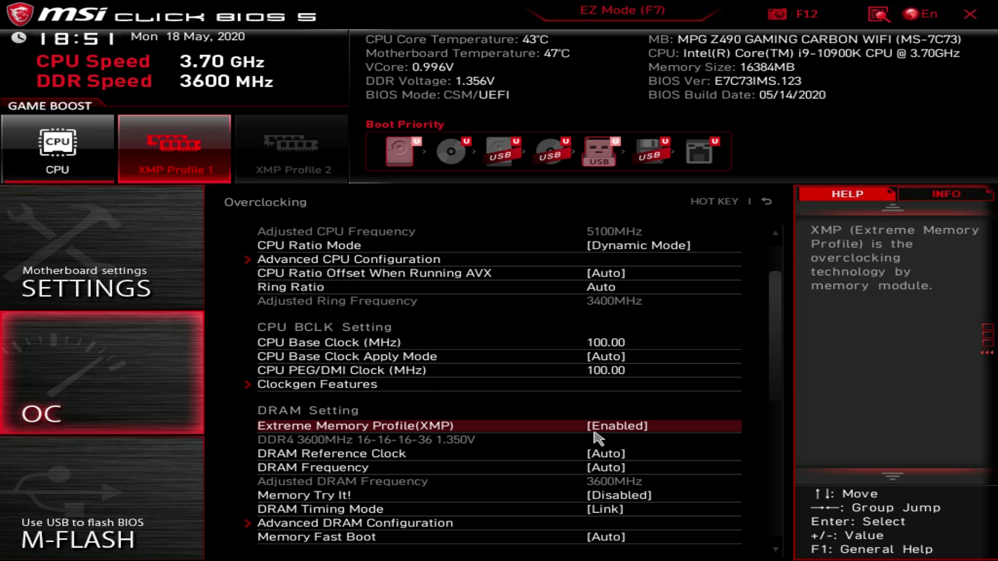
Switch back to EZ Mode and examine the CPU information page
{"action": "key", "text": "F7"}
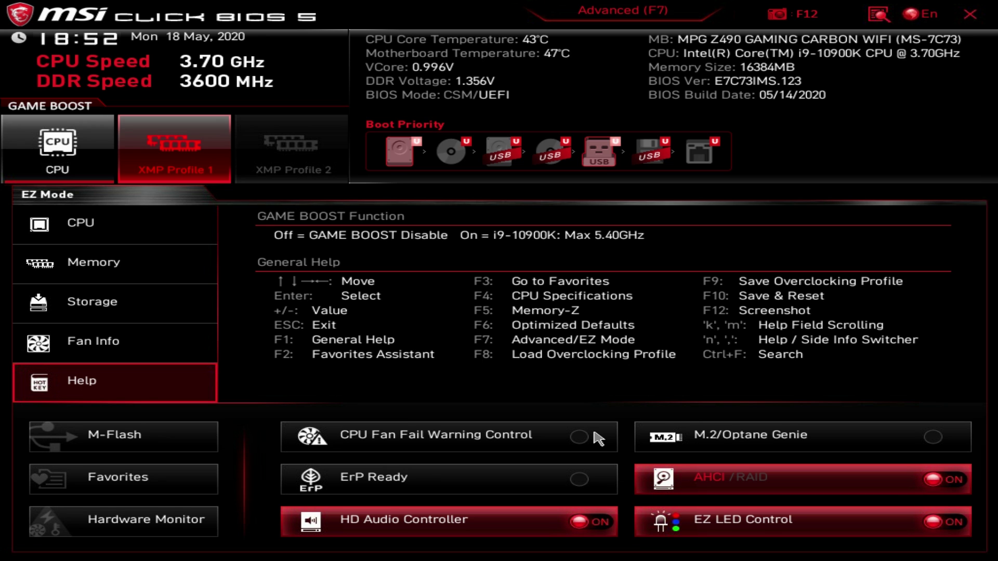
{"action": "left_click", "coordinate": [143, 225]}
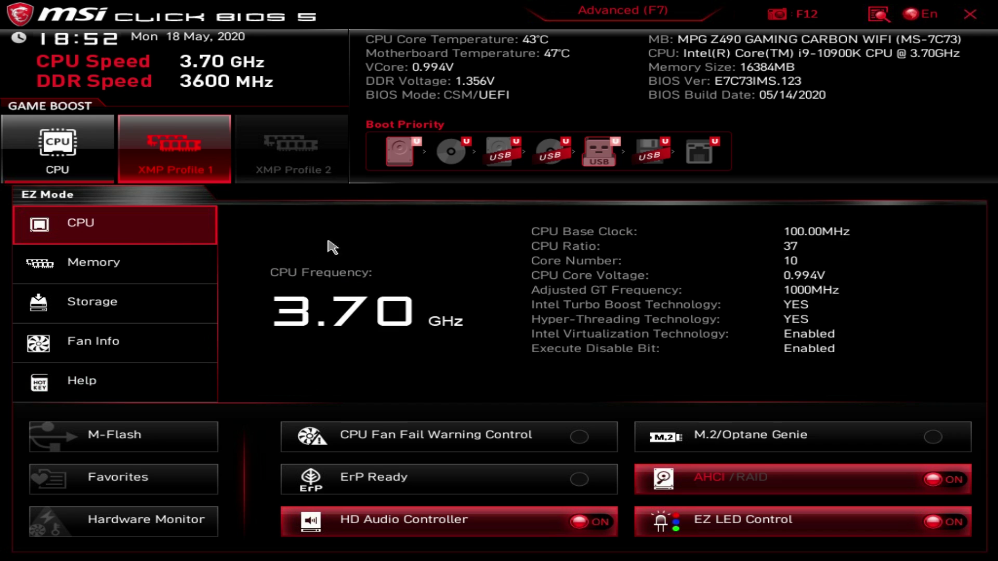